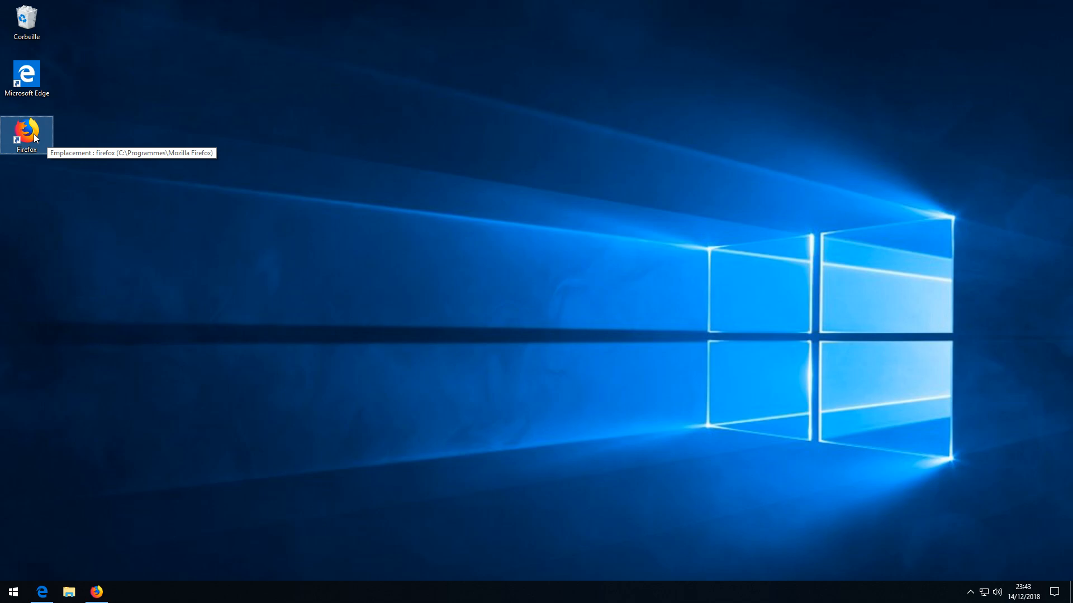
Launch Firefox and open the installed extensions list in the add-ons manager
double_click(34, 137)
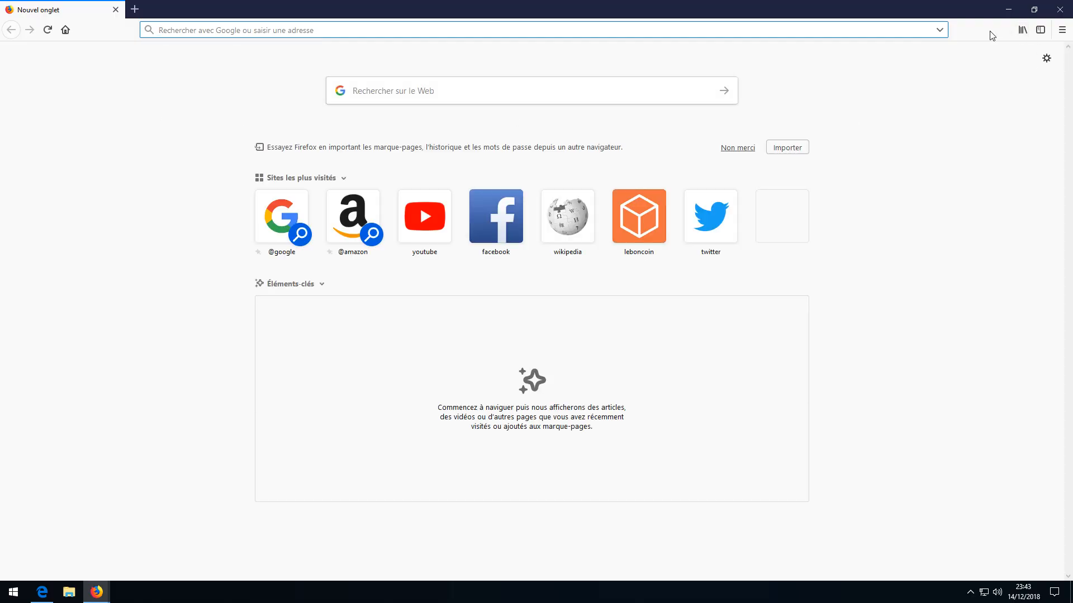
left_click(1063, 30)
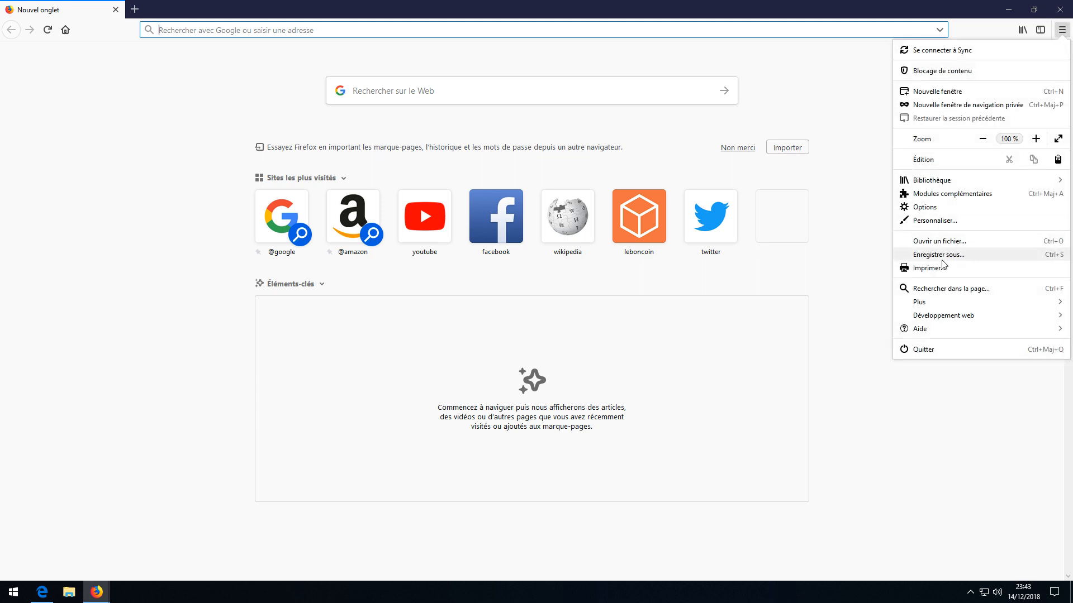
left_click(957, 199)
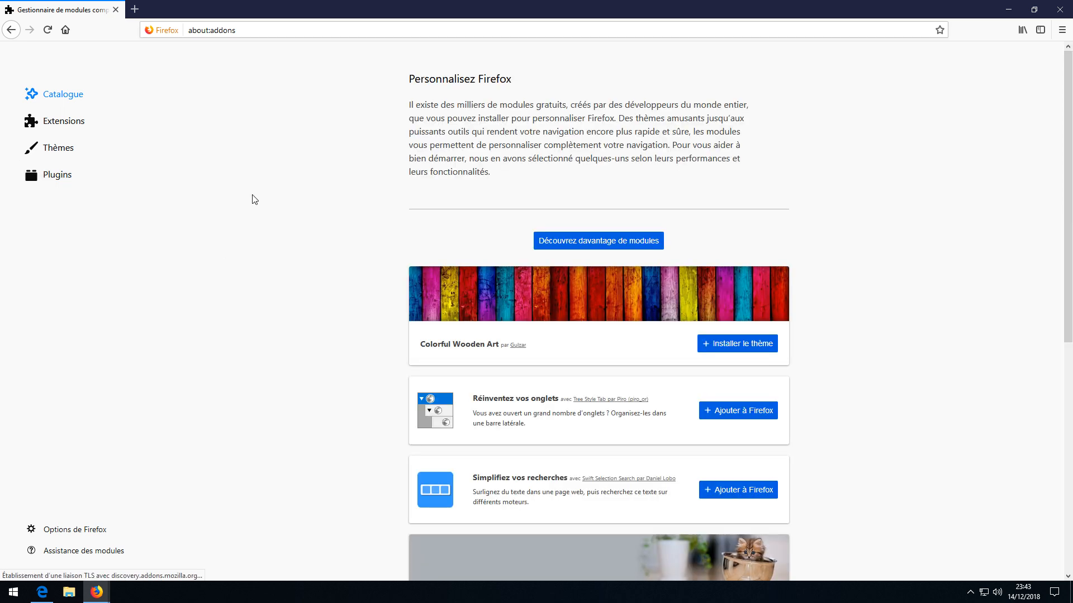
left_click(62, 121)
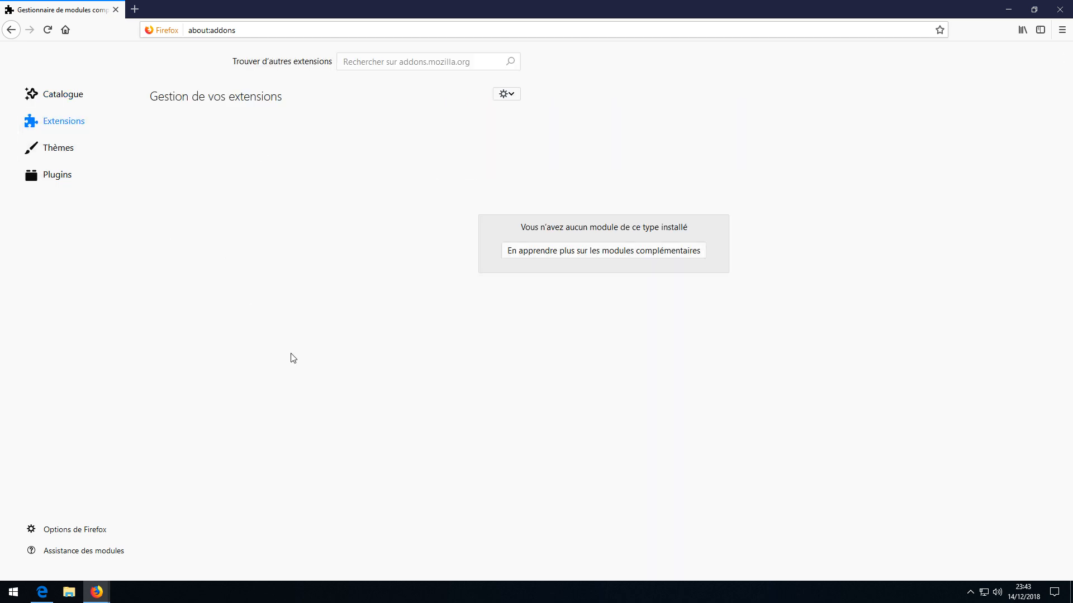
Go to the Firefox Add-ons website to discover more modules from the add-ons catalogue
left_click(67, 97)
scroll(528, 349, "down", 8)
scroll(527, 351, "down", 1)
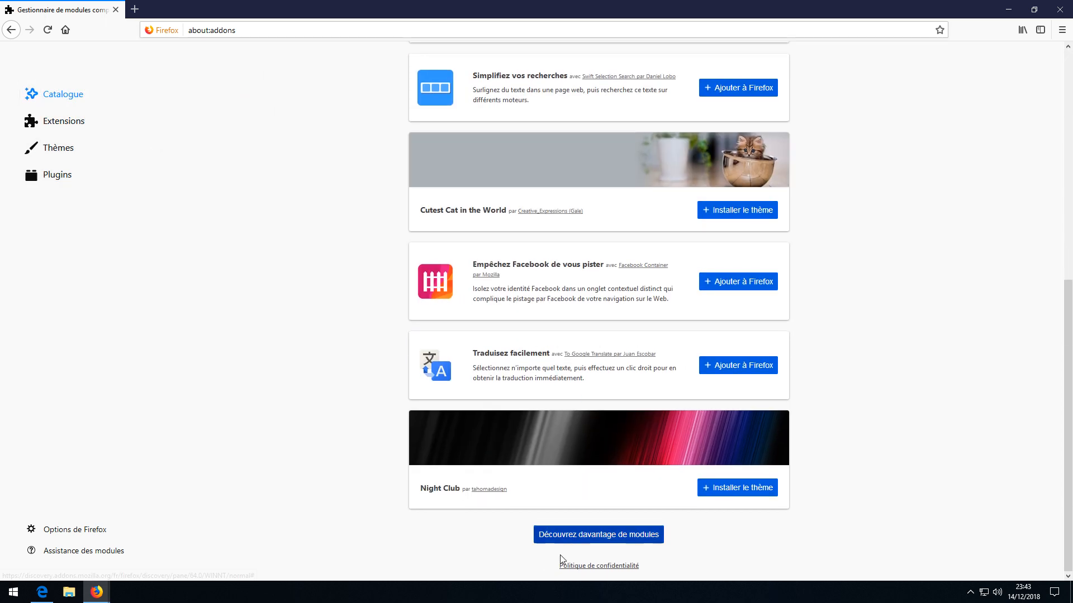
left_click(585, 537)
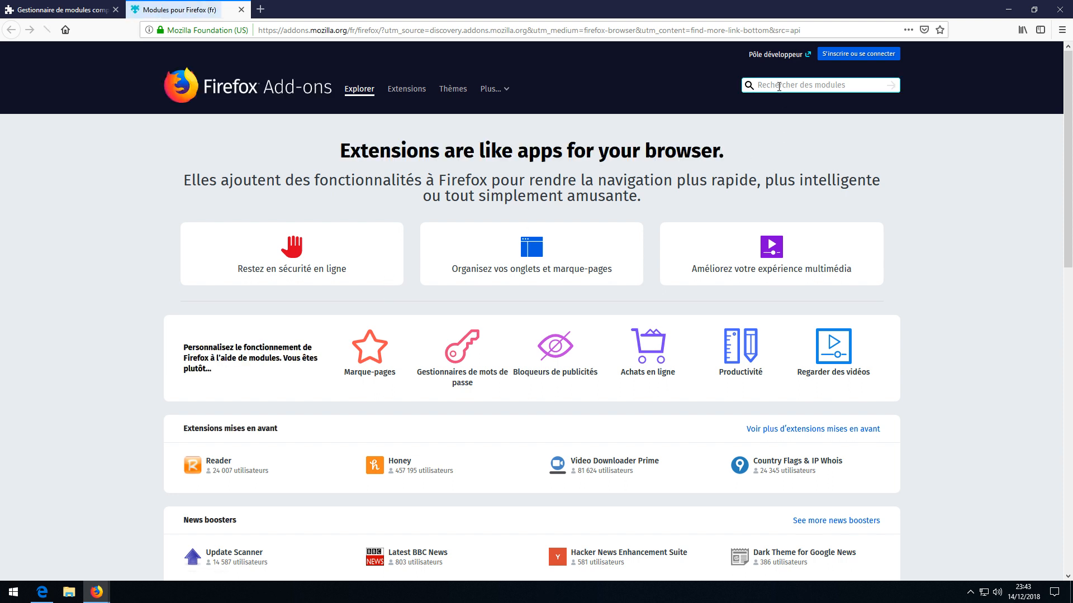
Search the add-ons site for "ublock" and open the uBlock Origin page
left_click(778, 85)
type("ublock")
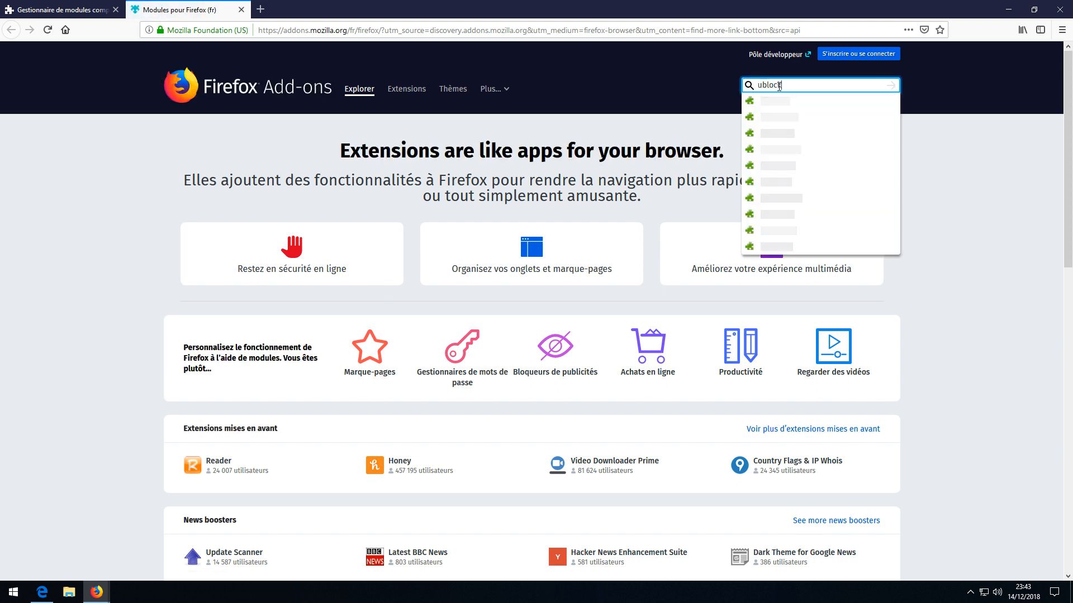
left_click(802, 119)
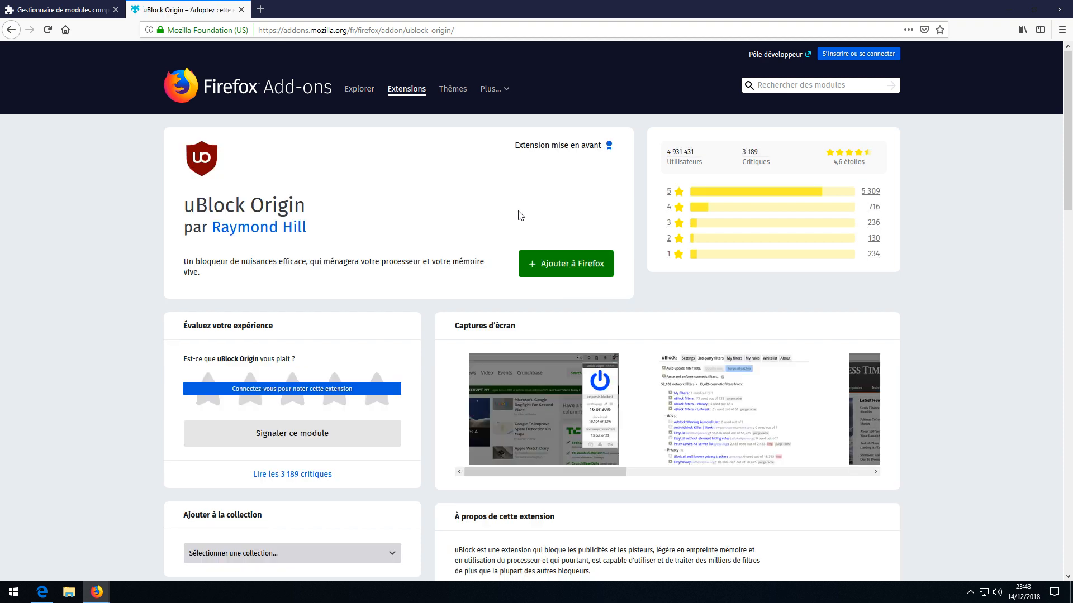
Install the uBlock Origin extension, granting its requested permissions and acknowledging the installation notice
scroll(475, 223, "down", 2)
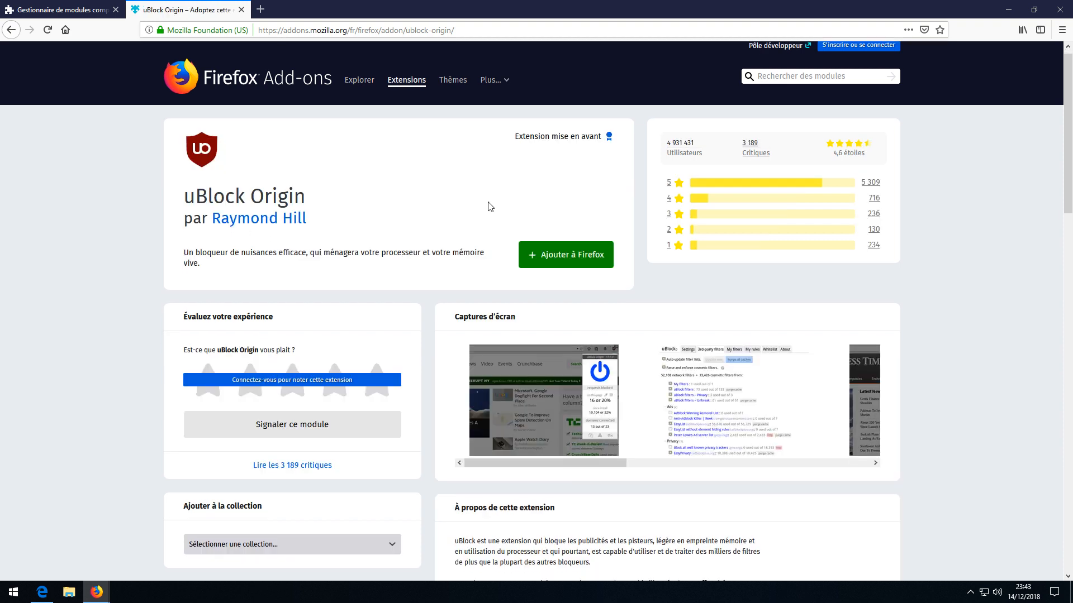
scroll(452, 304, "up", 2)
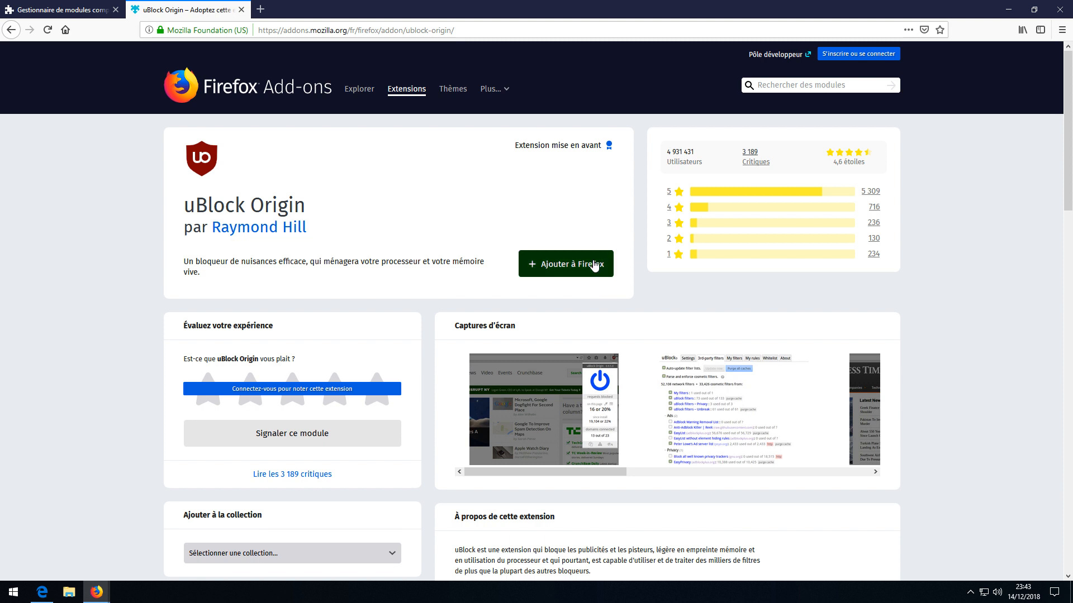
left_click(599, 264)
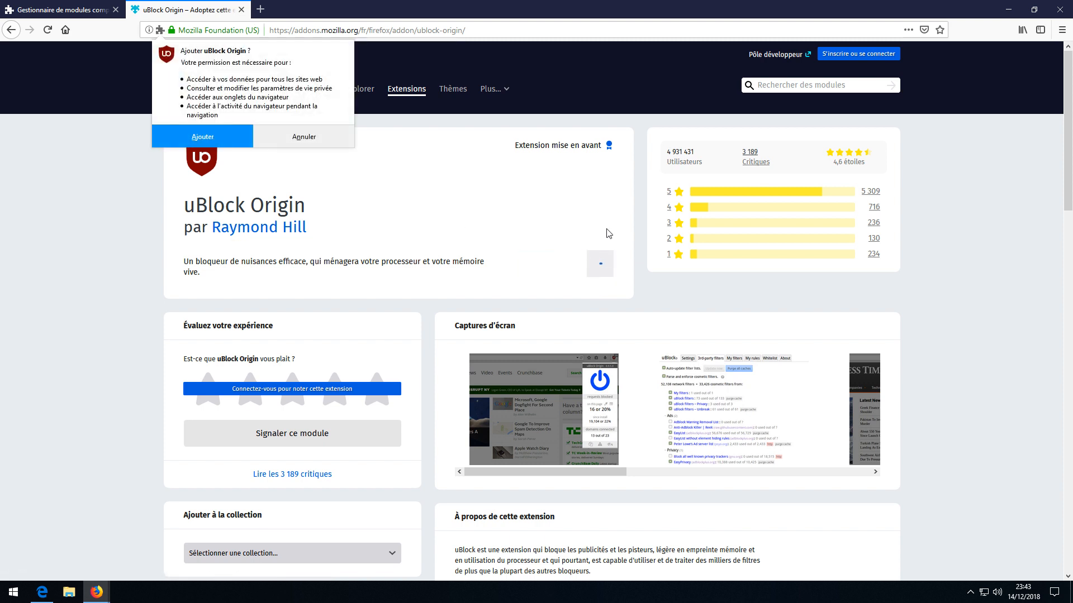
left_click(208, 140)
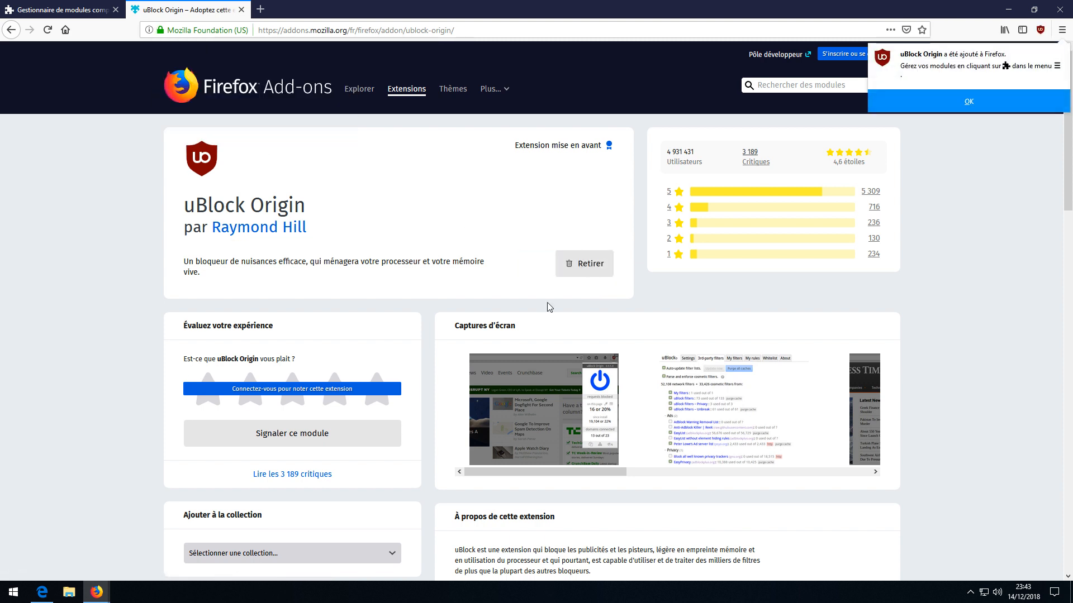
left_click(965, 101)
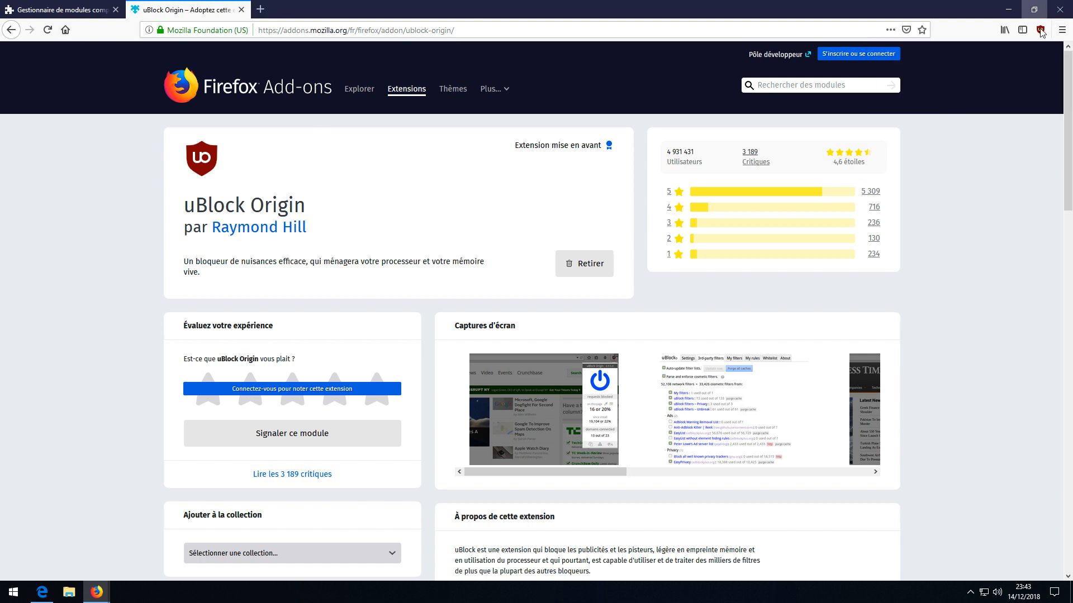
Examine uBlock Origin's popup, then its options dashboard, including the custom filters and the filter lists
left_click(1040, 31)
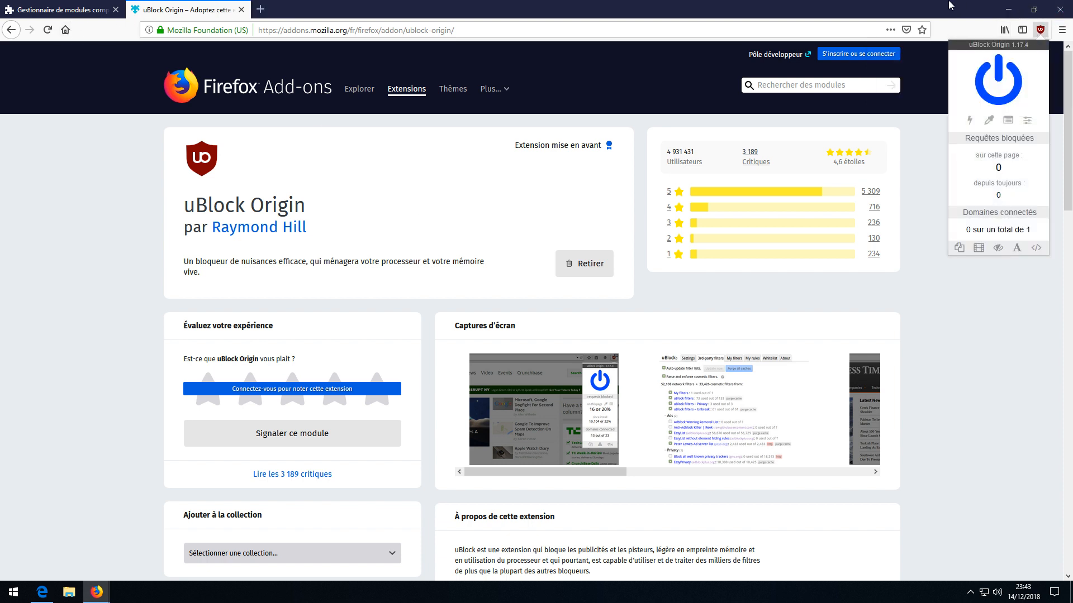
left_click(61, 10)
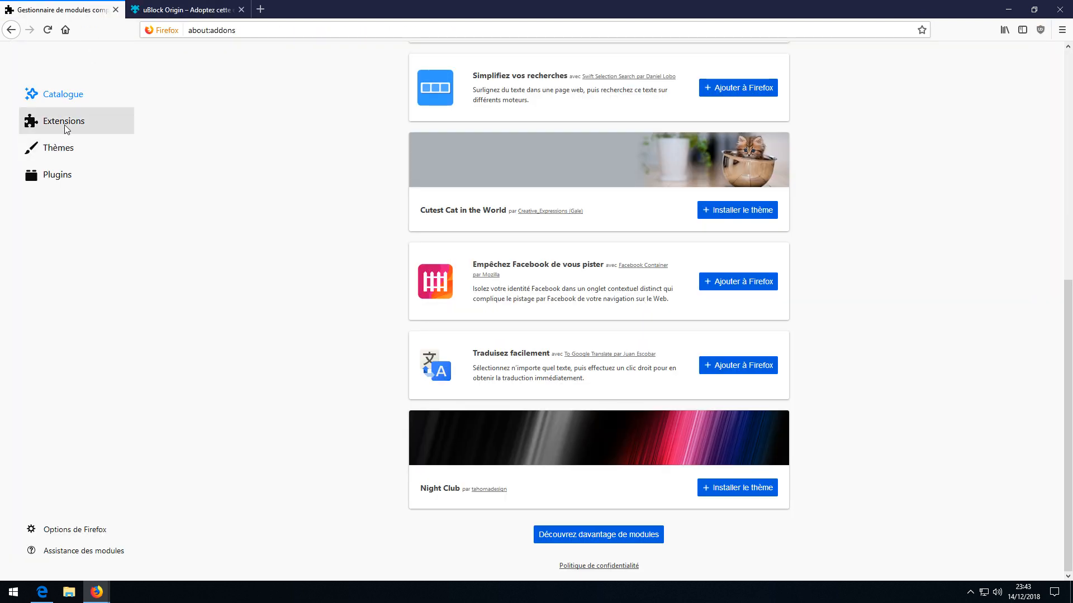
left_click(63, 122)
left_click(375, 137)
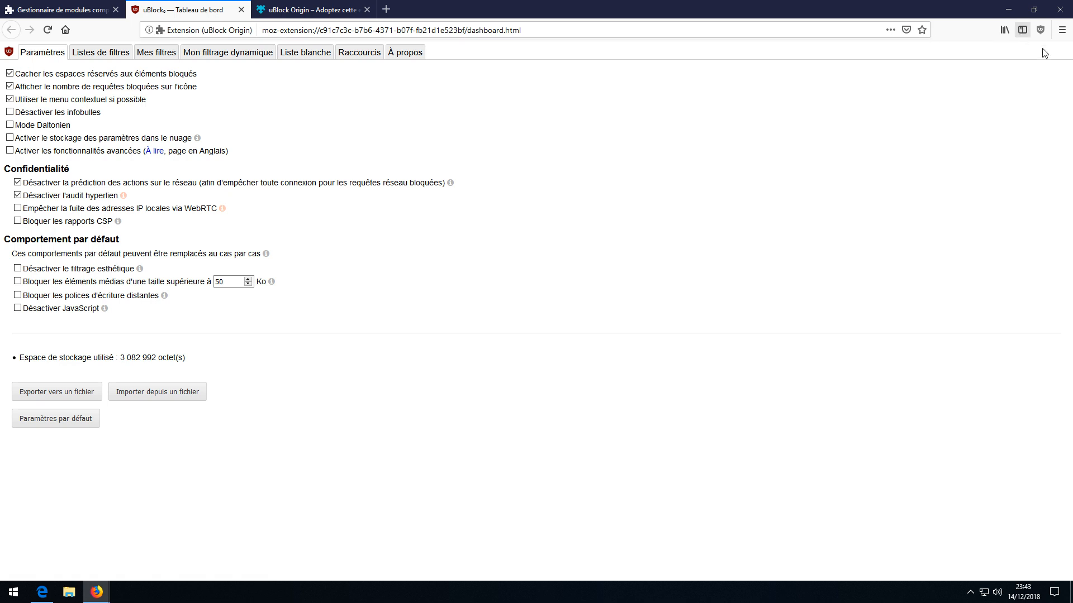
left_click(148, 57)
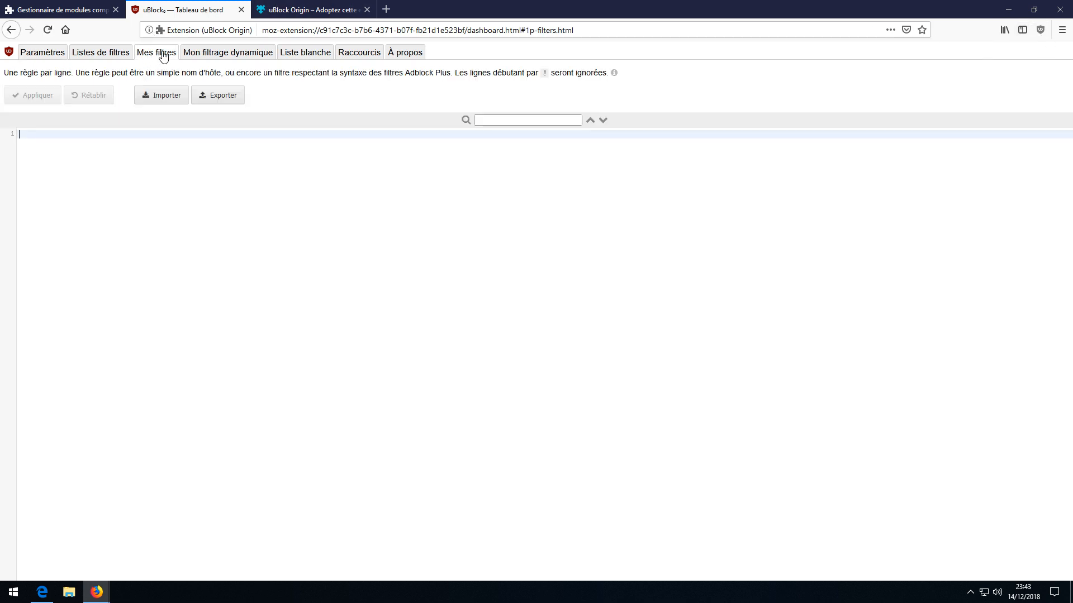
left_click(102, 59)
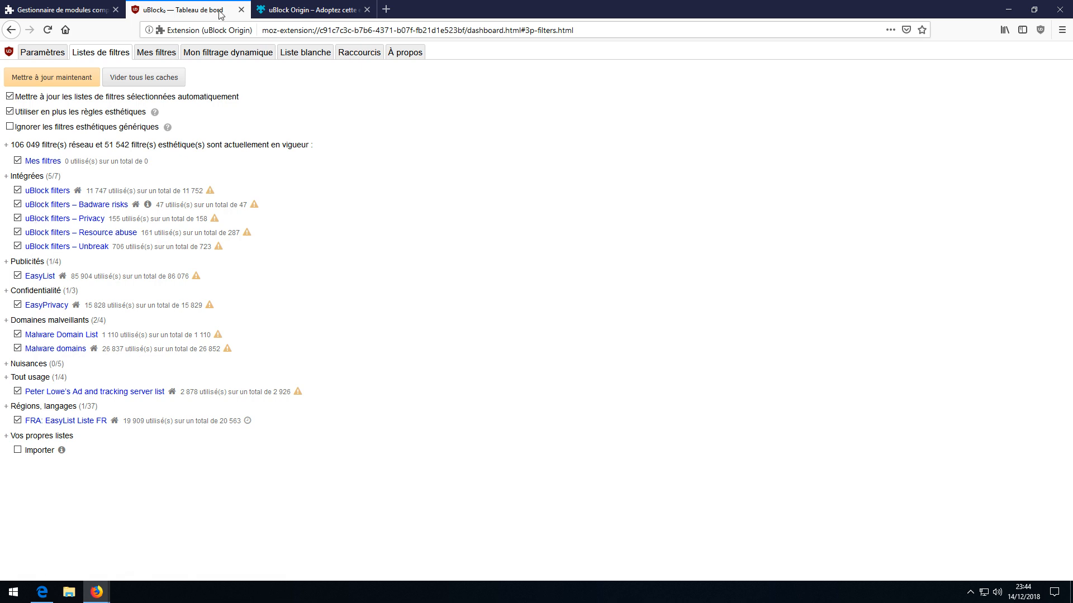
Close the uBlock Origin dashboard and its add-on page, keeping only the add-ons manager open
left_click(241, 10)
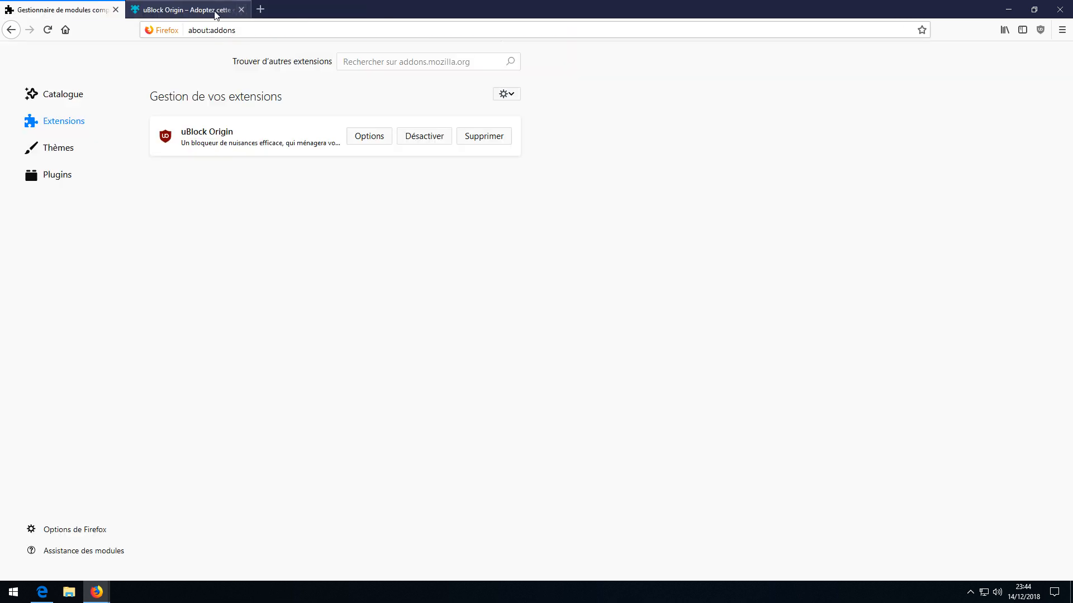
left_click(215, 10)
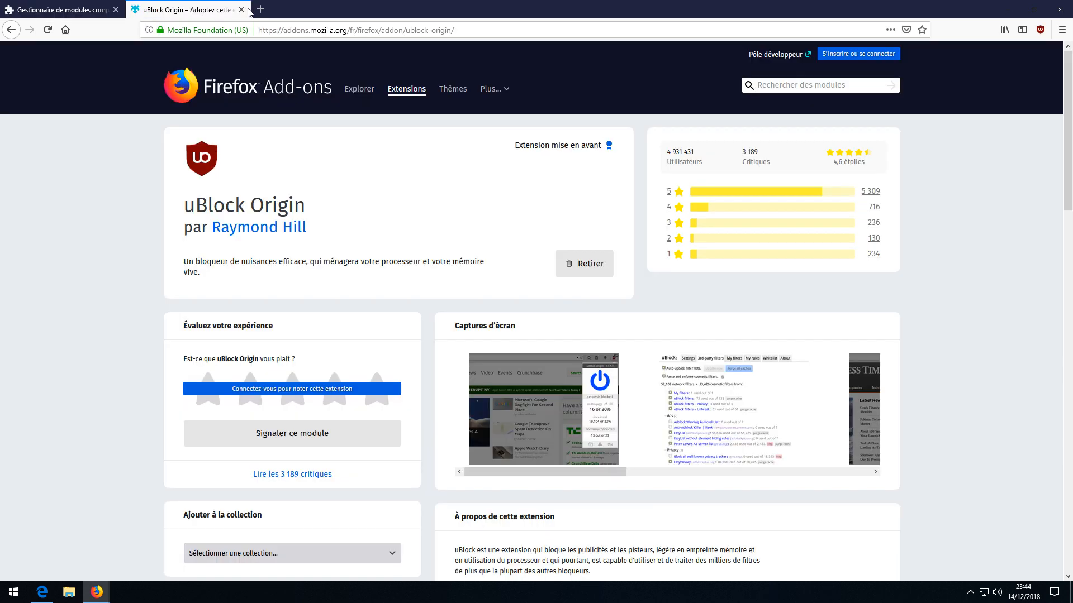
left_click(241, 11)
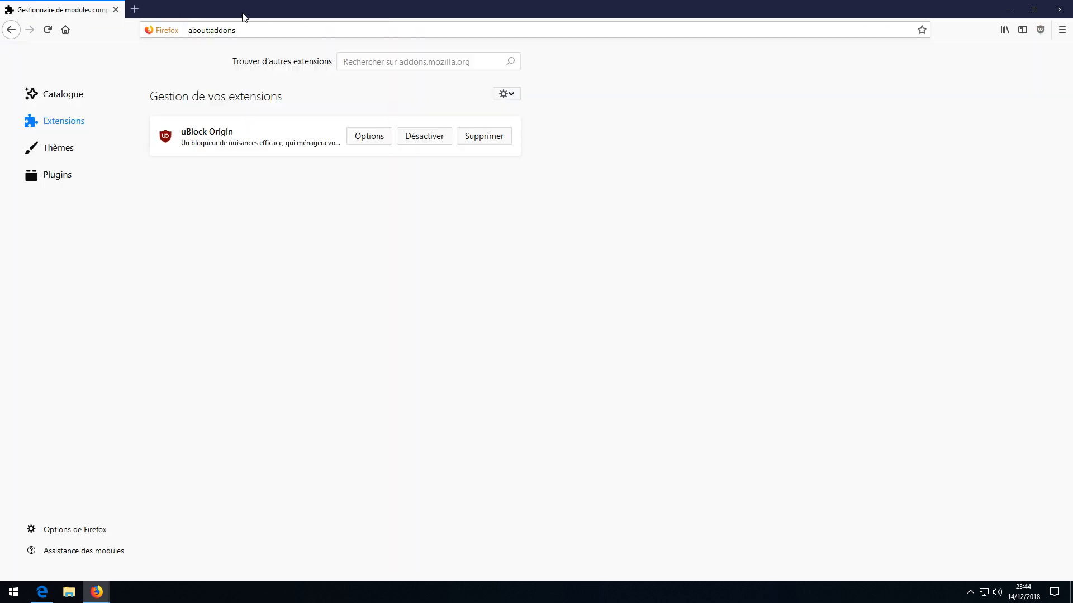
Show the bookmarks toolbar (Barre personnelle) and delete its "Débuter avec Firefox" bookmark
right_click(125, 37)
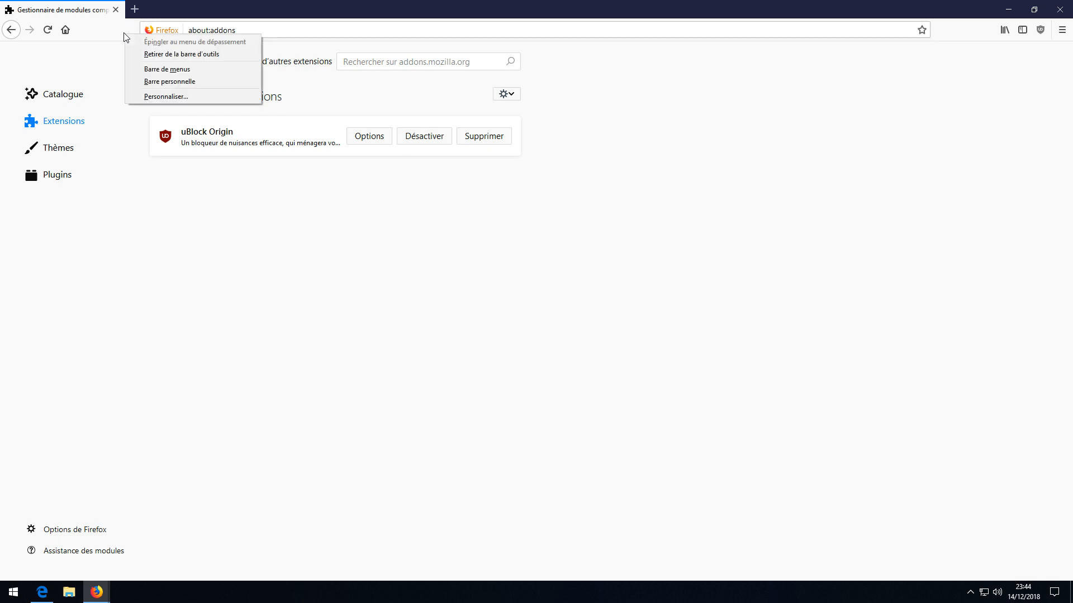
left_click(170, 82)
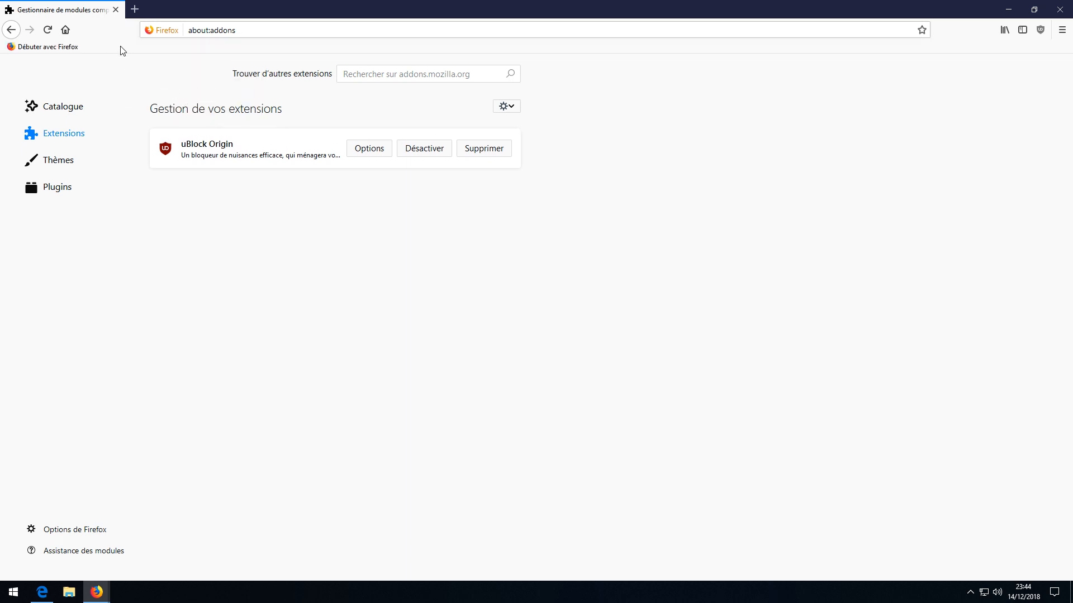
right_click(123, 50)
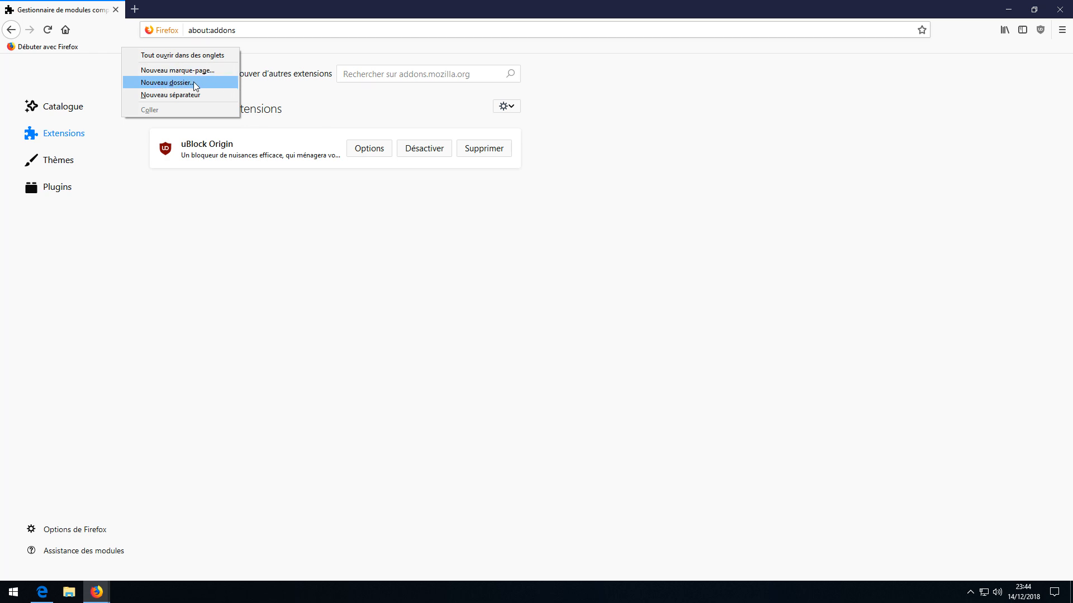
left_click(112, 46)
right_click(52, 45)
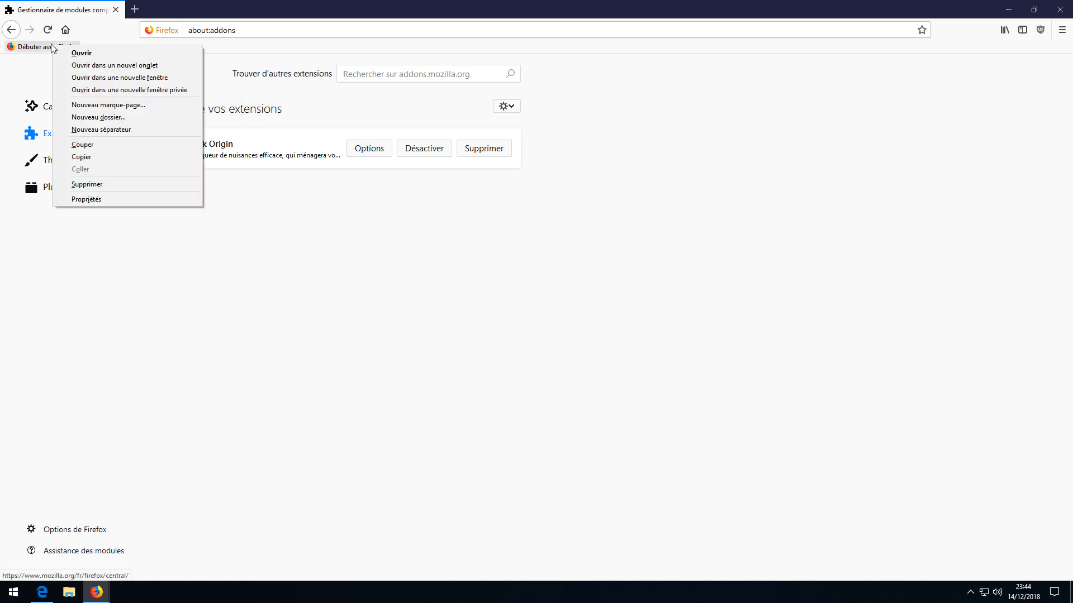
left_click(88, 185)
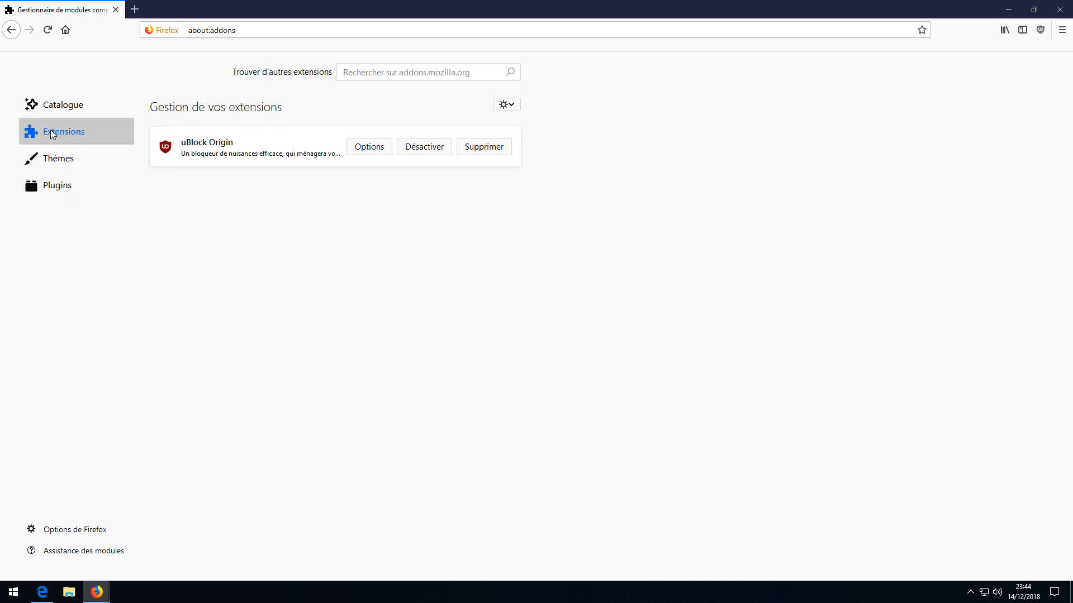
left_click(458, 164)
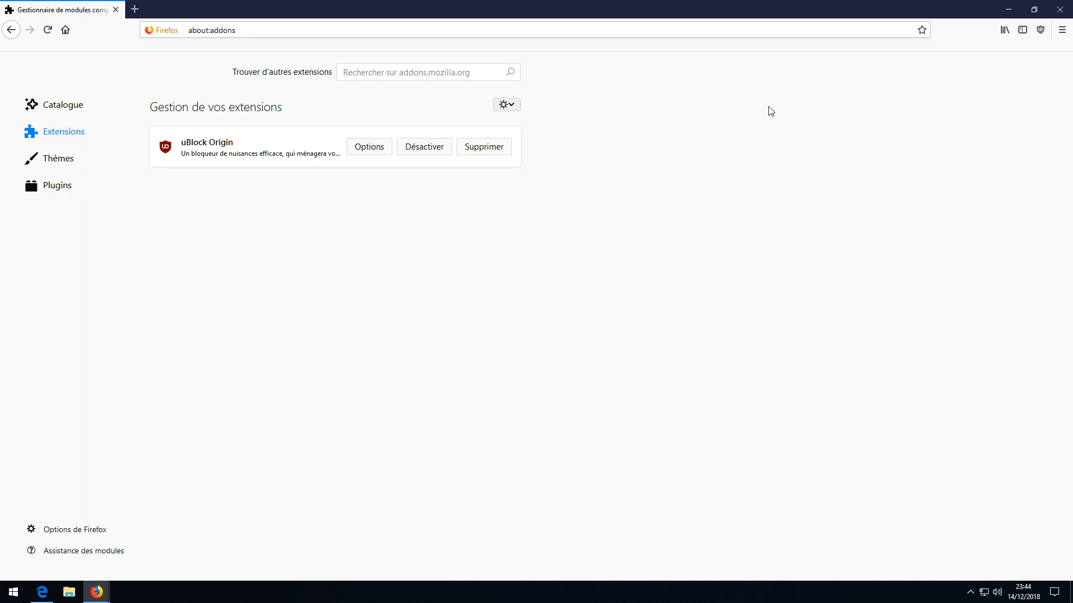
Starting from the Firefox options, make Firefox the default web browser in Windows instead of Microsoft Edge, and close the Windows settings
left_click(1062, 29)
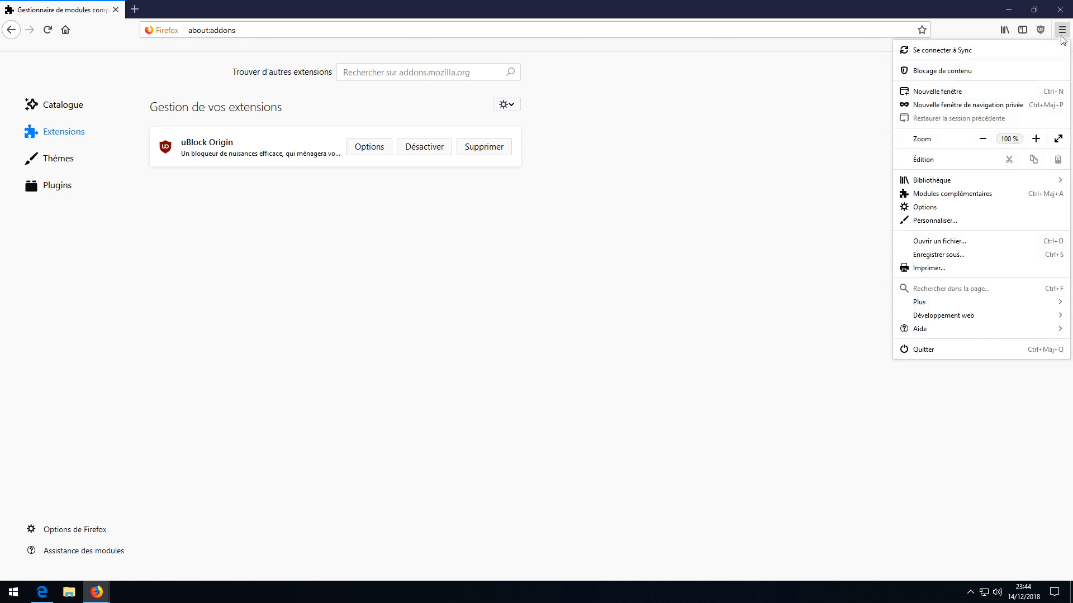
left_click(925, 207)
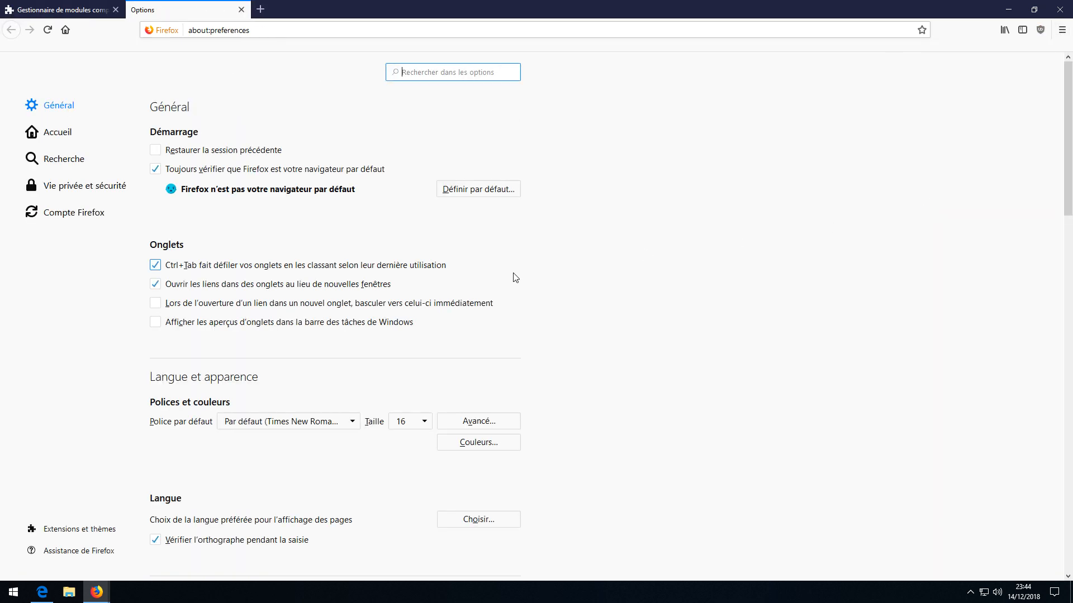
left_click(513, 189)
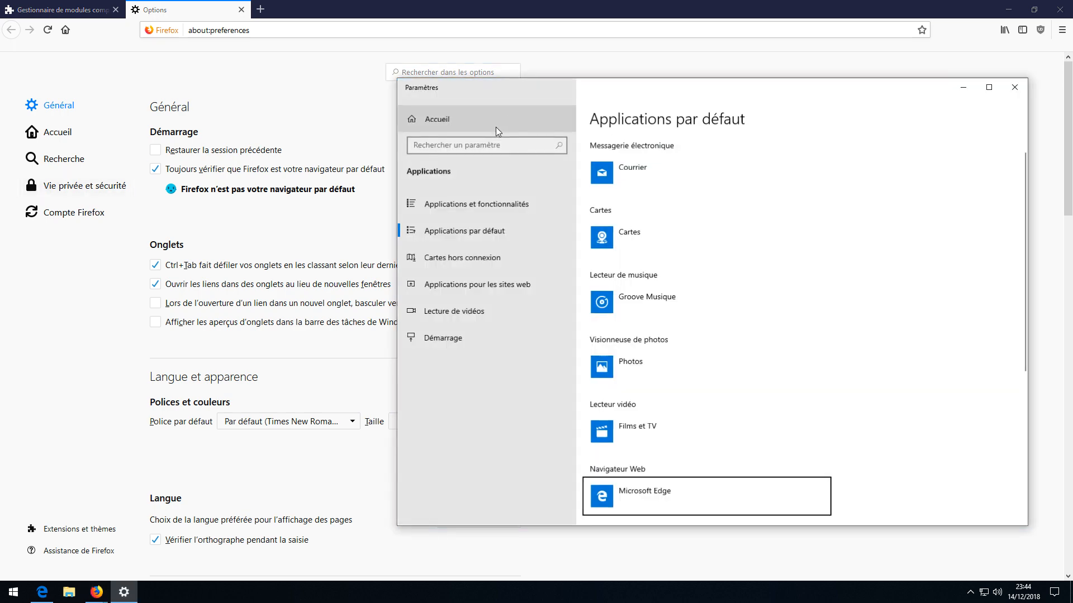
left_click_drag(648, 92, 472, 83)
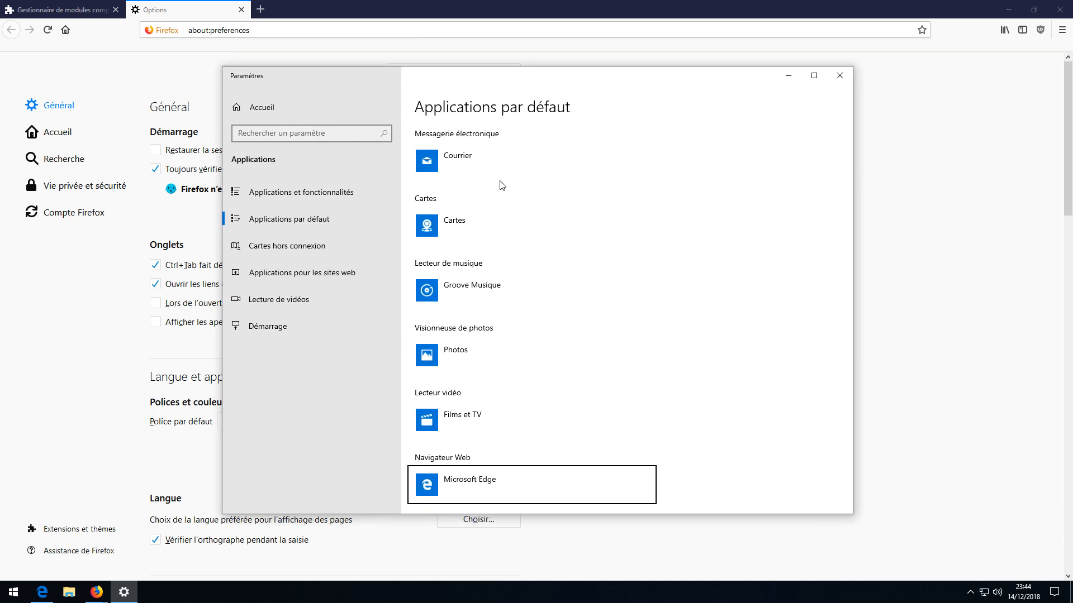
left_click(475, 484)
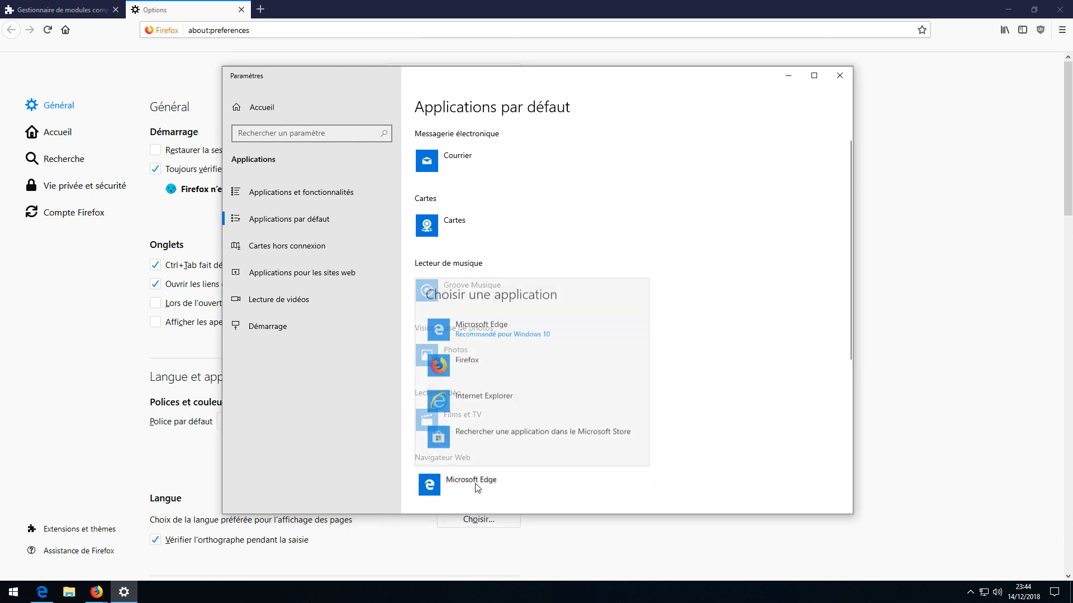
left_click(467, 363)
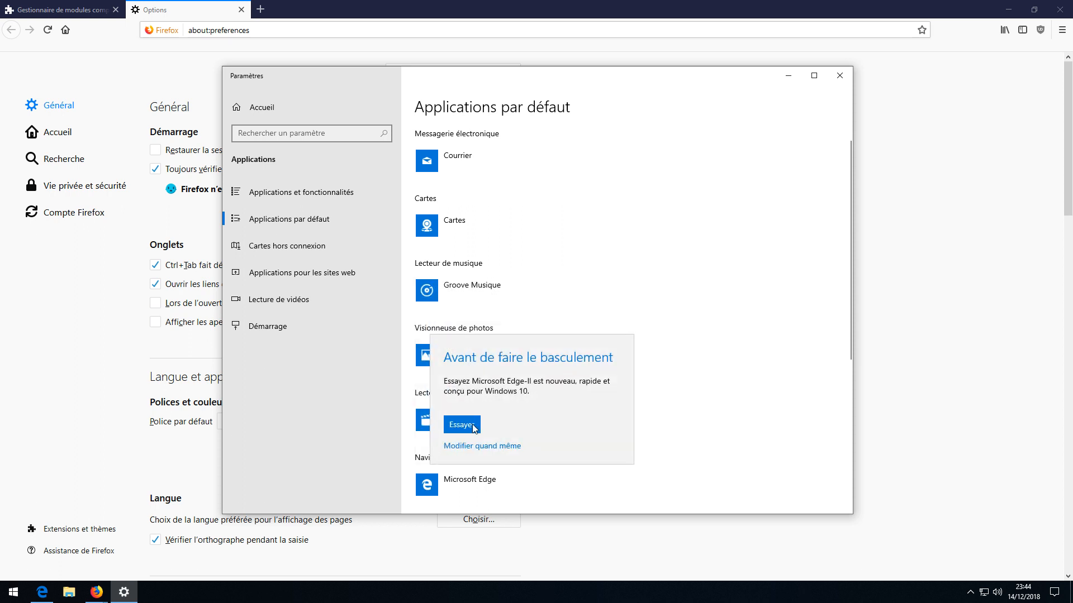
left_click(496, 446)
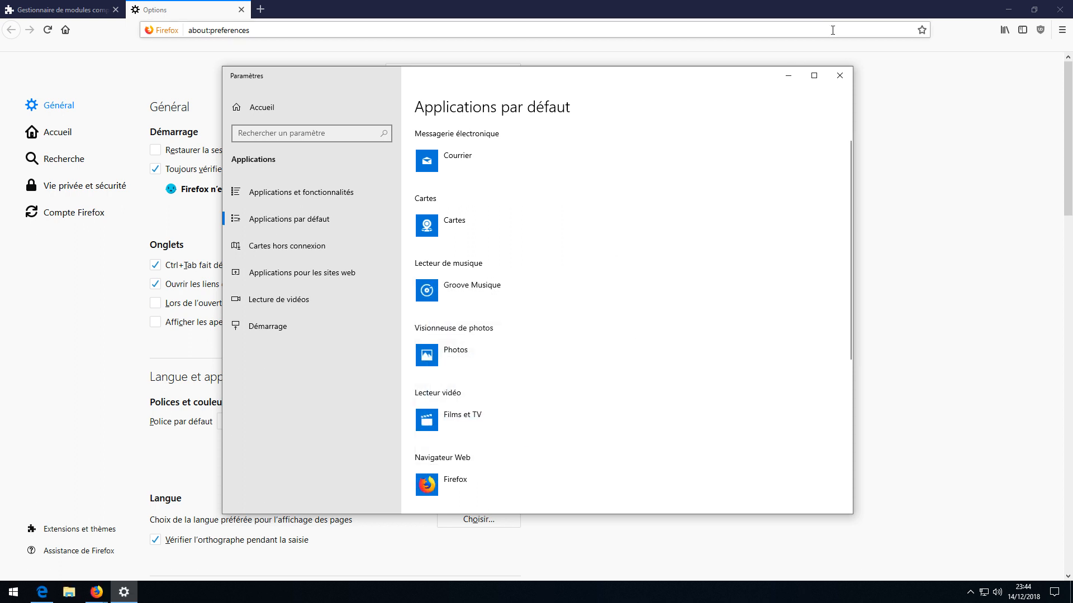
left_click(838, 77)
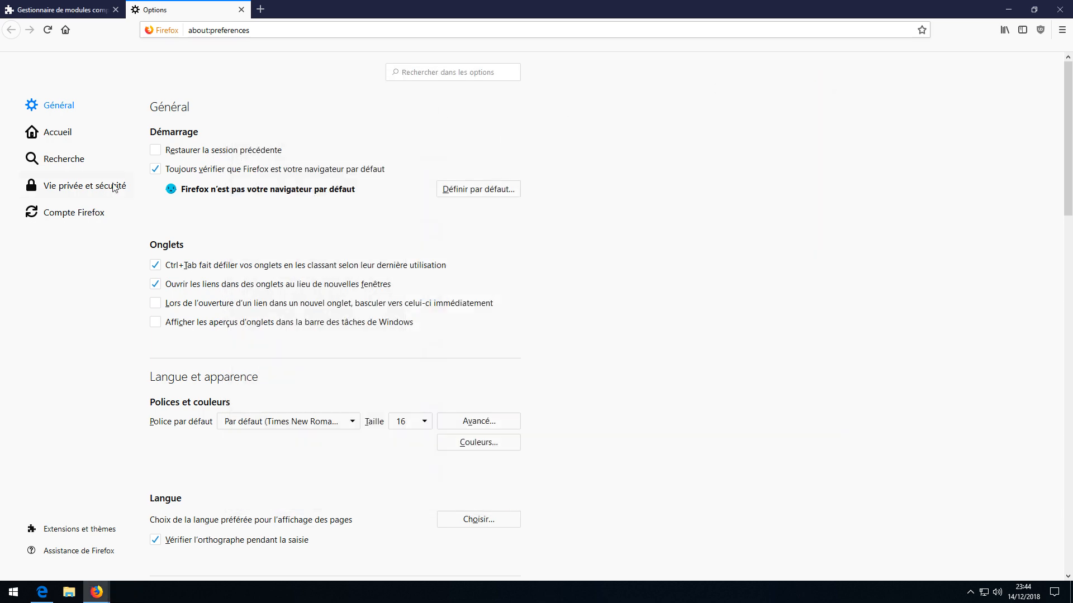
Look through the Général options, from startup and tabs to downloads, applications, updates, performance, navigation and network settings
left_click(70, 133)
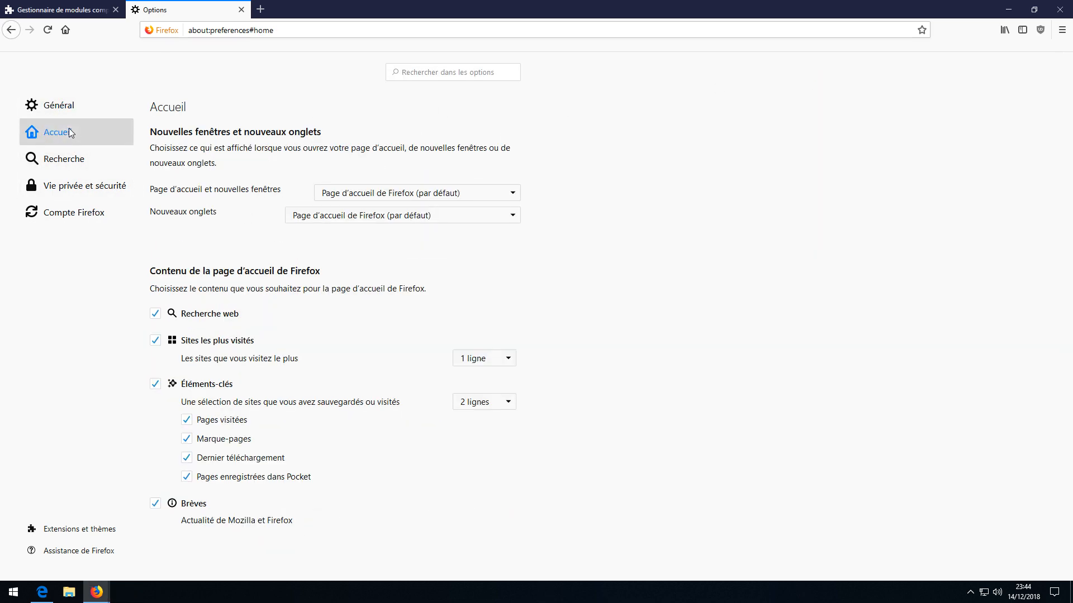
left_click(56, 106)
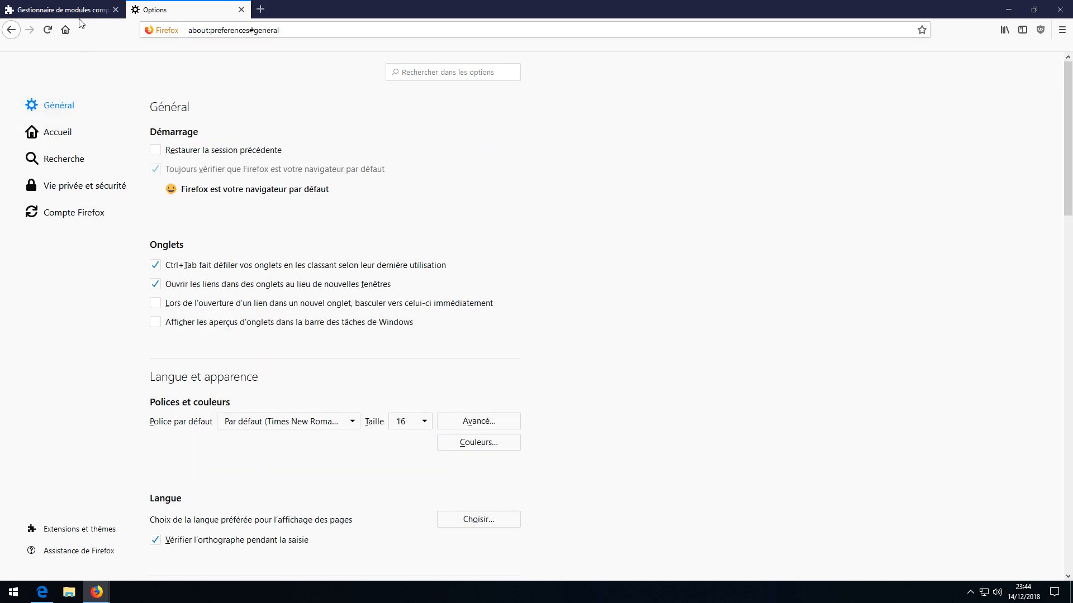
scroll(421, 249, "down", 5)
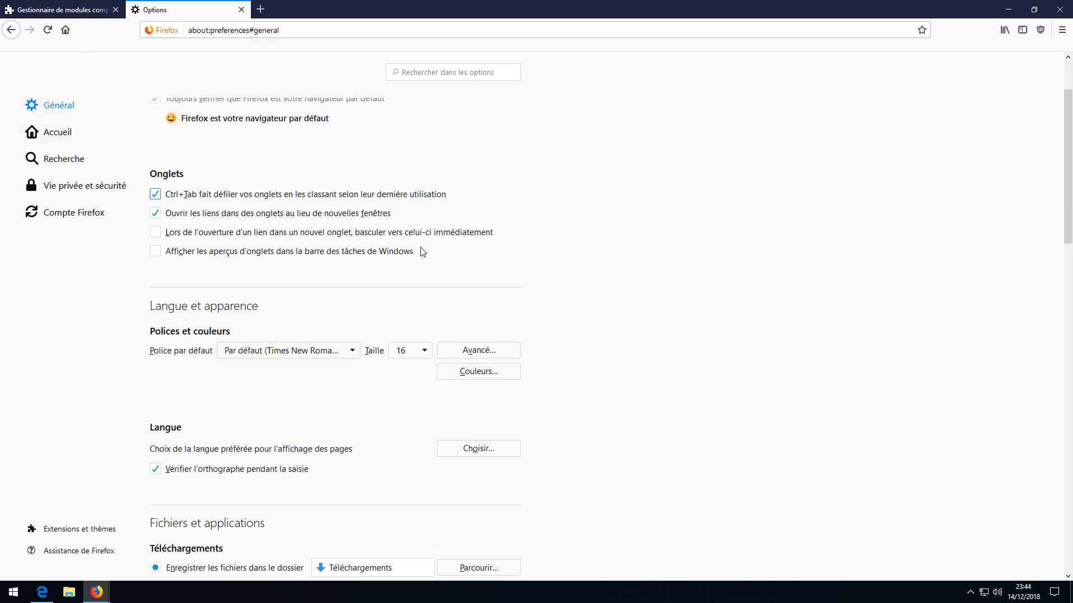
scroll(676, 231, "up", 3)
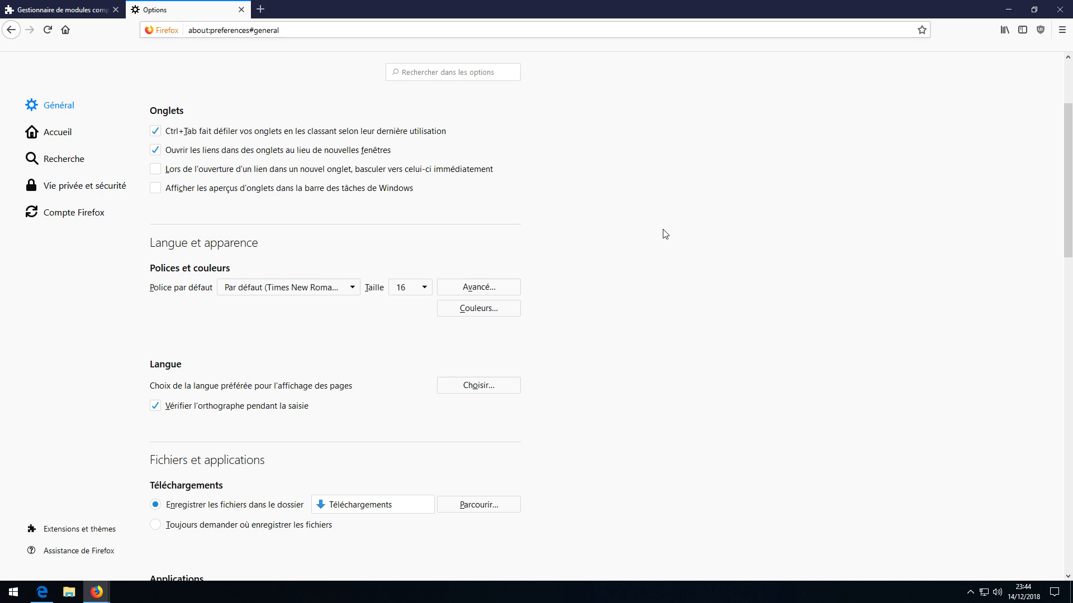
scroll(664, 234, "down", 10)
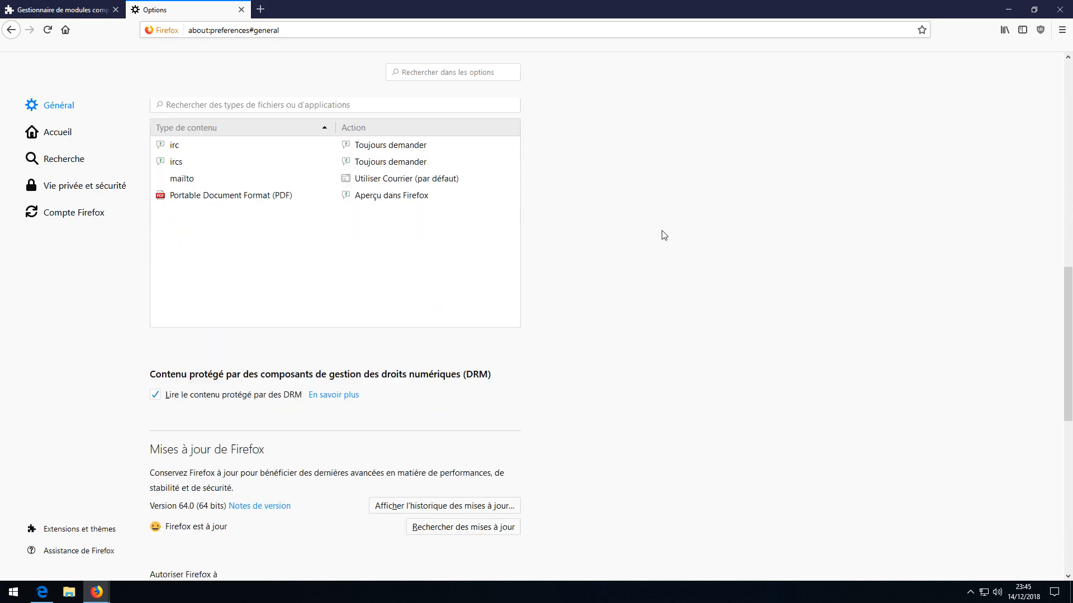
scroll(664, 235, "down", 6)
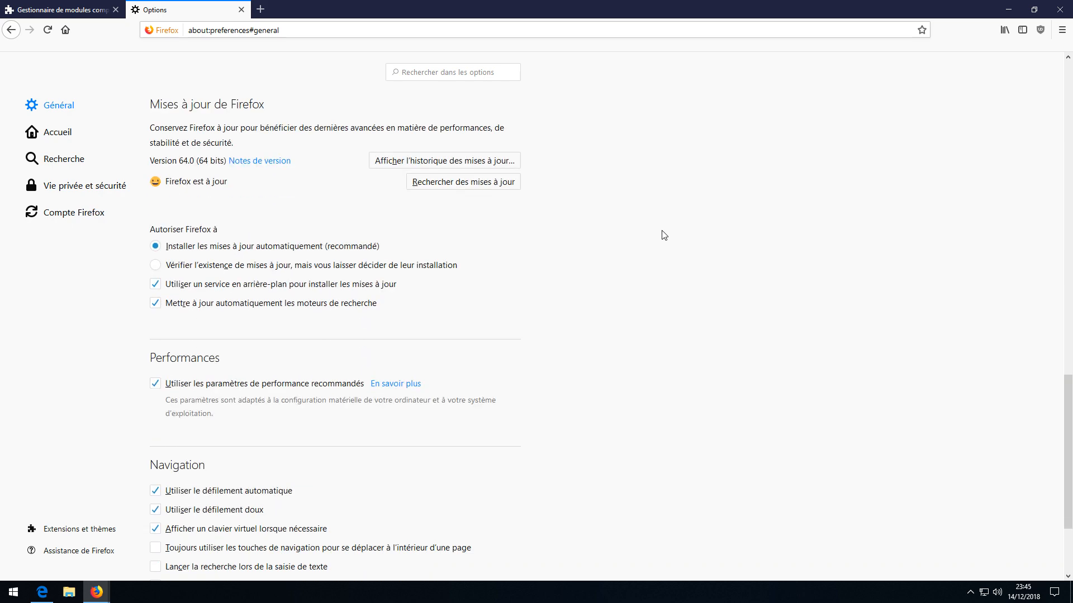
scroll(663, 234, "down", 3)
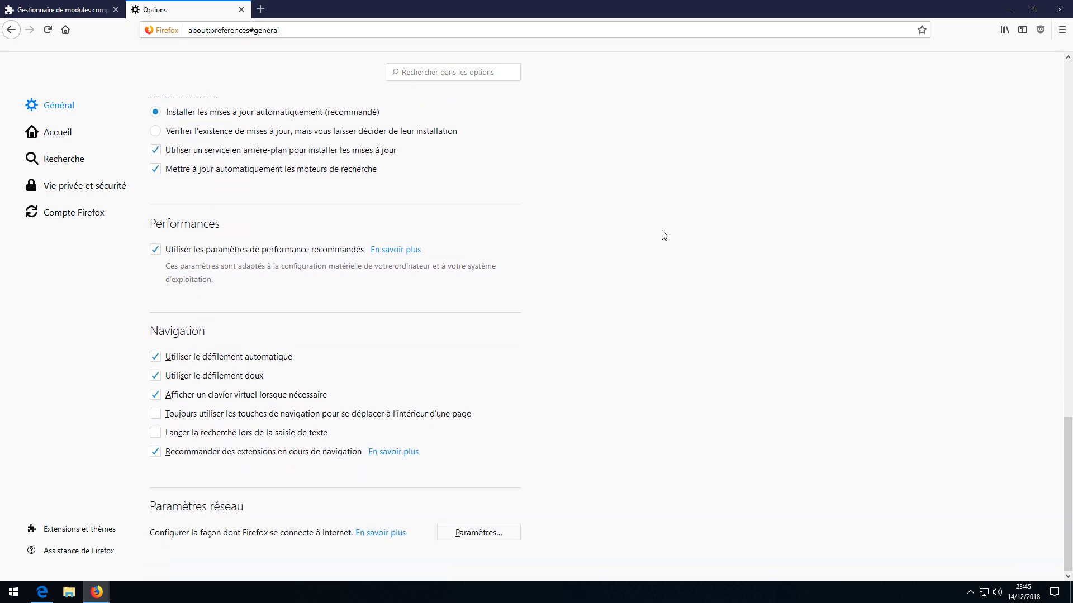
scroll(664, 235, "up", 7)
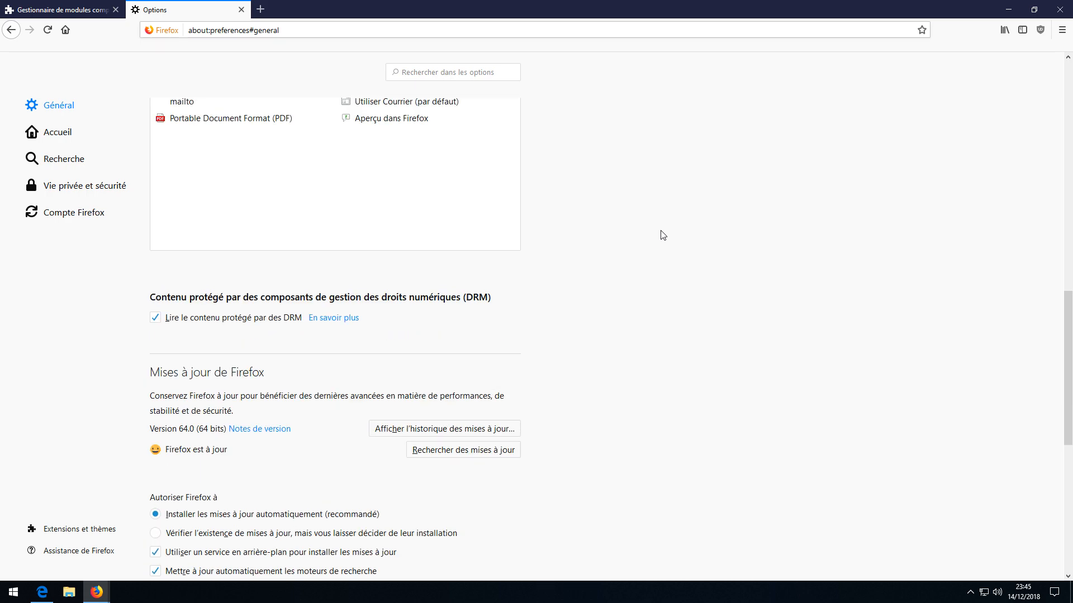
Turn off all Firefox home page content, from Recherche web to Brèves including the Éléments-clés sub-options, and check a new tab
left_click(86, 133)
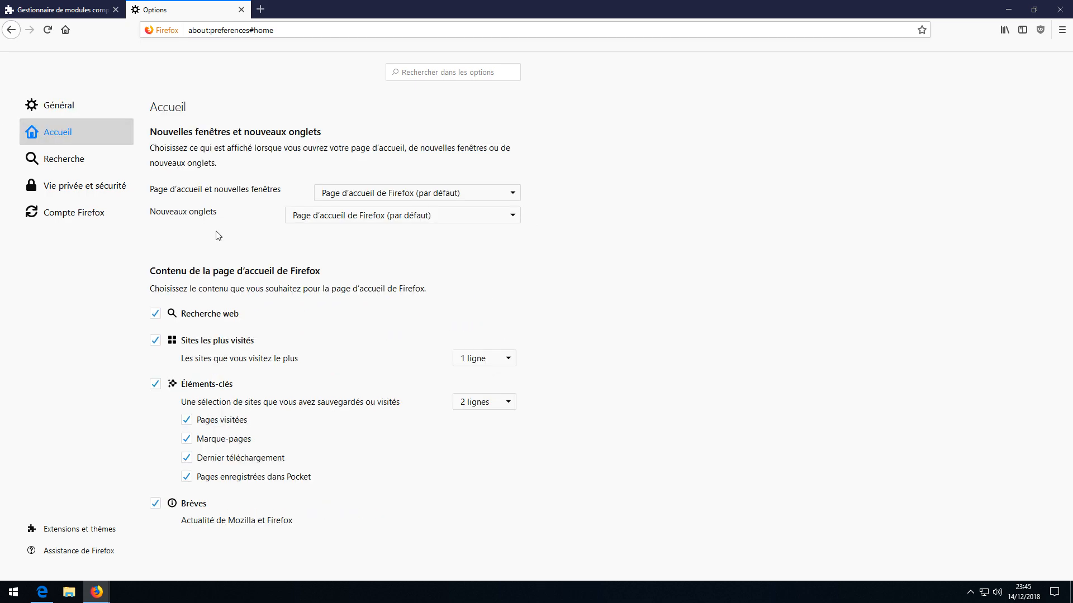
left_click(155, 314)
left_click(155, 340)
left_click(155, 385)
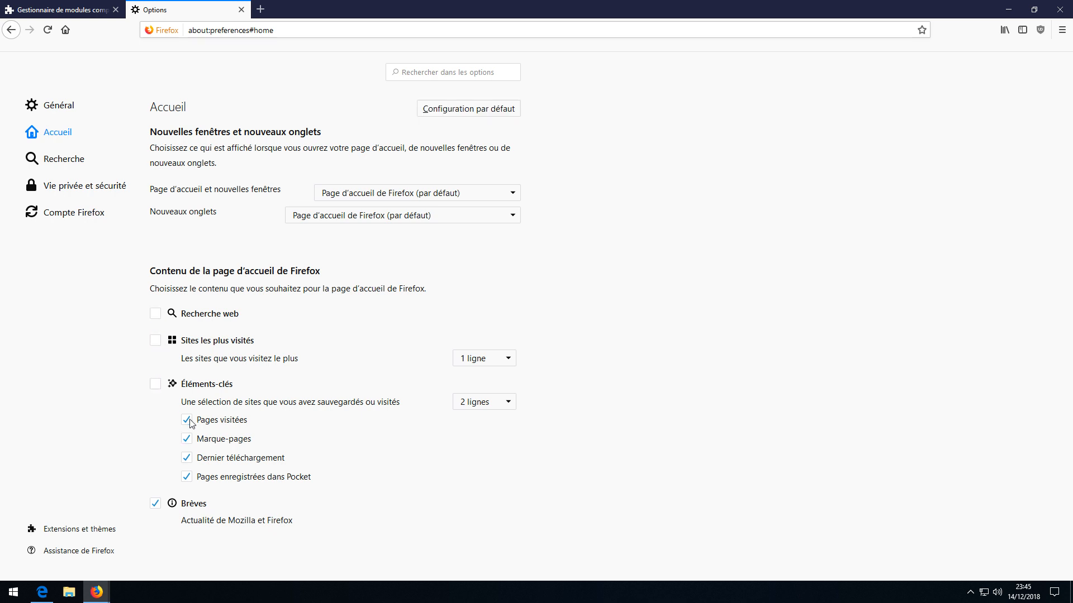
left_click(187, 420)
left_click(188, 439)
left_click(187, 458)
left_click(187, 477)
left_click(157, 504)
left_click(259, 10)
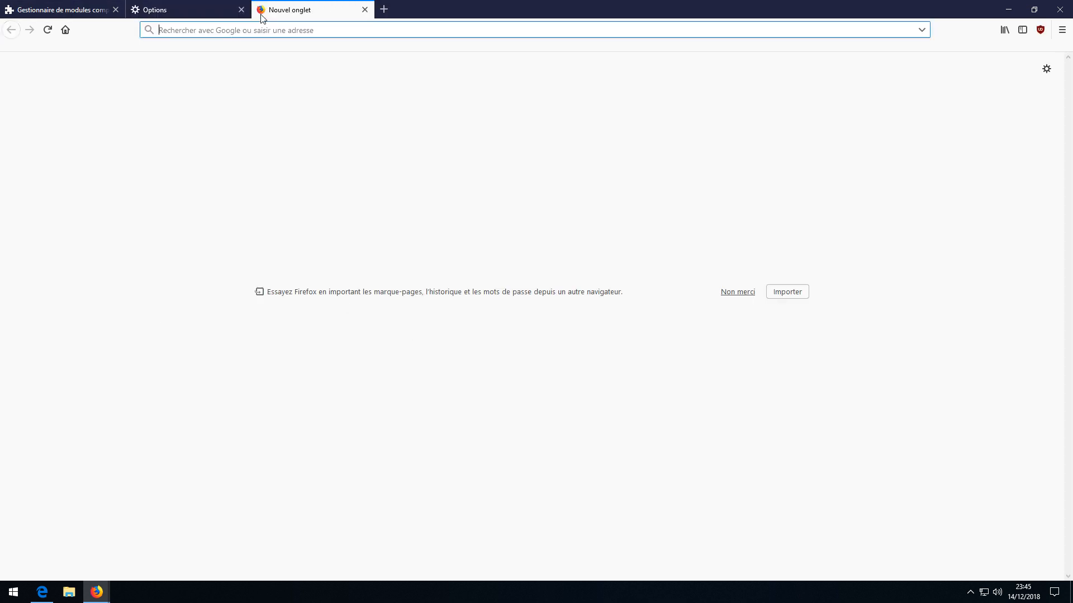
left_click(367, 9)
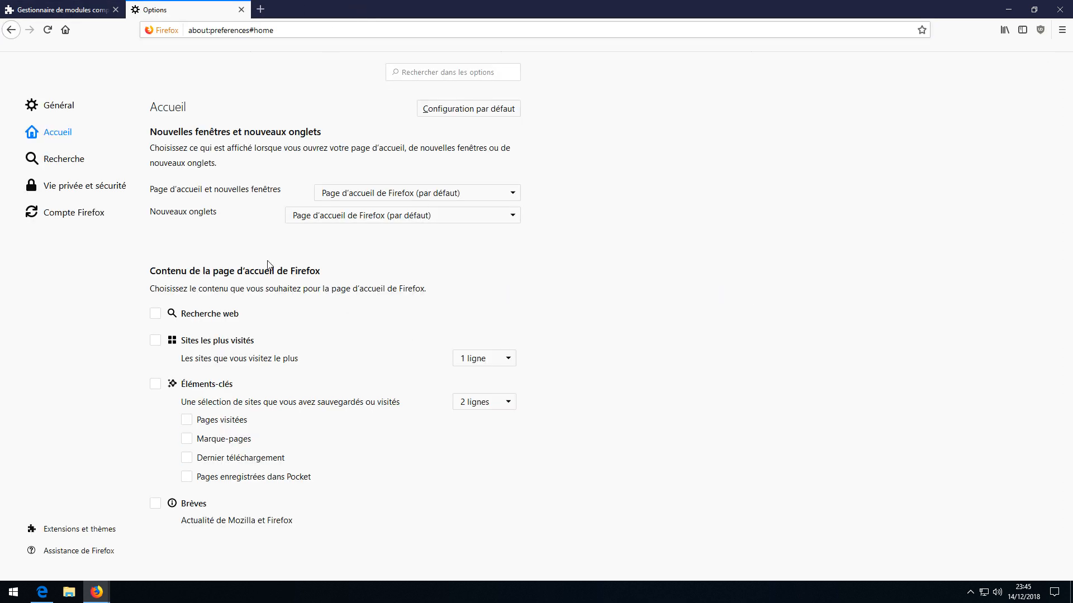
left_click(304, 217)
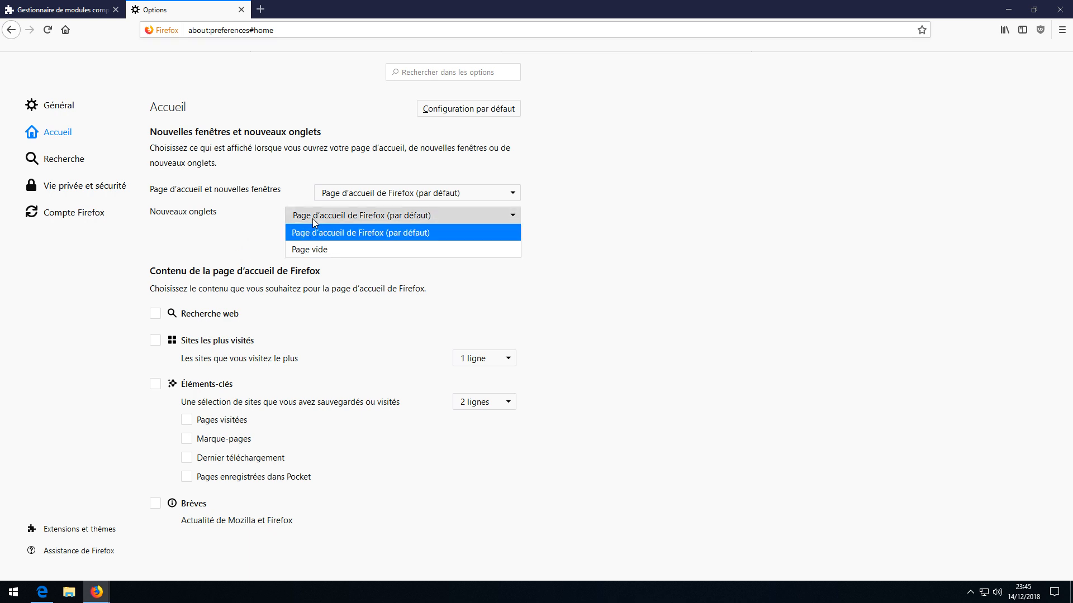
left_click(316, 249)
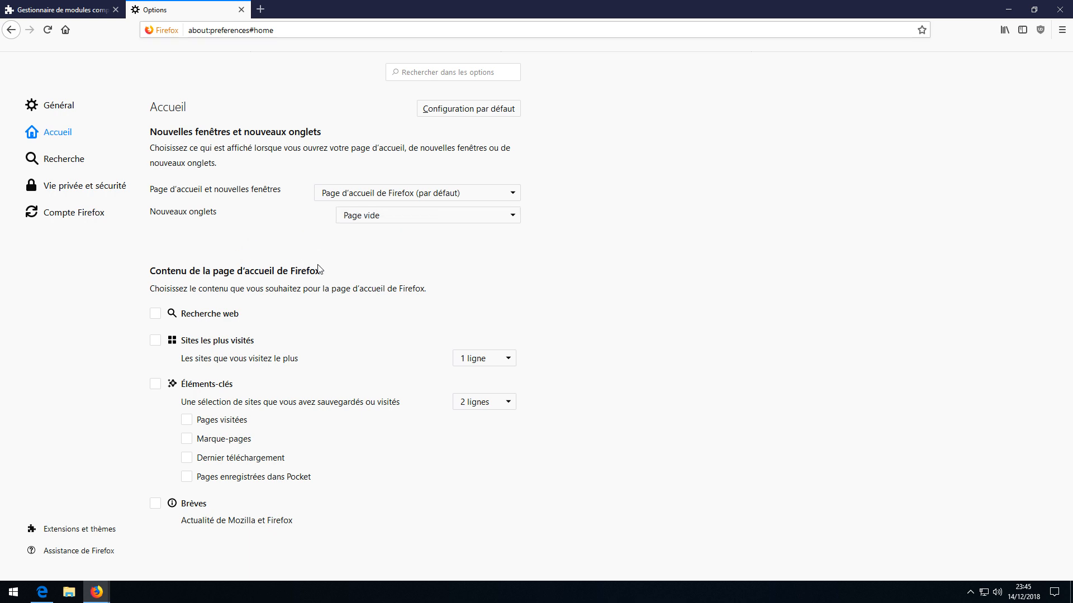
left_click(350, 195)
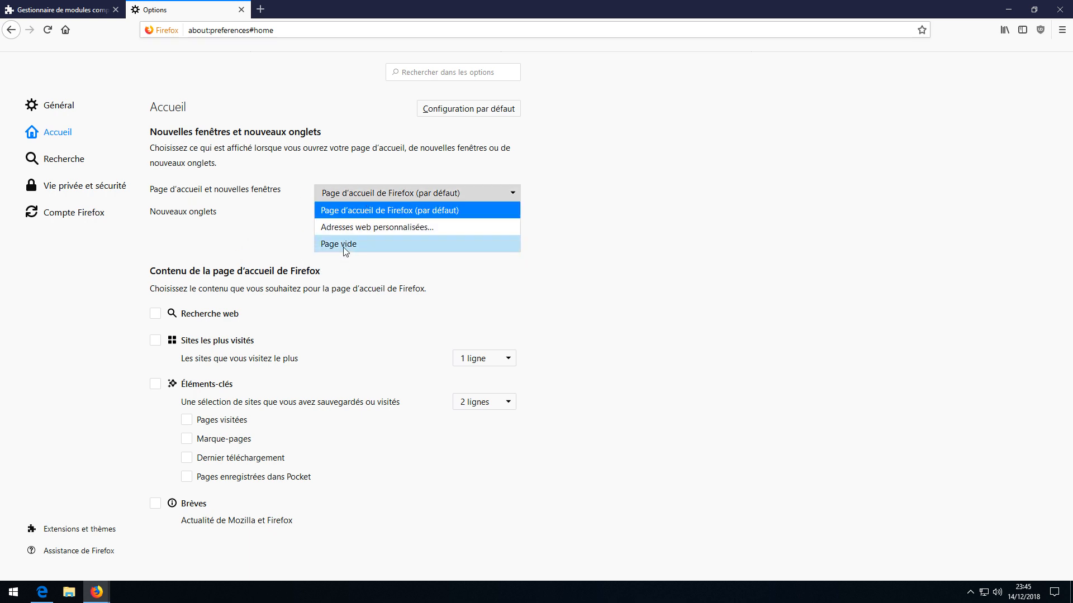
left_click(366, 228)
left_click(367, 215)
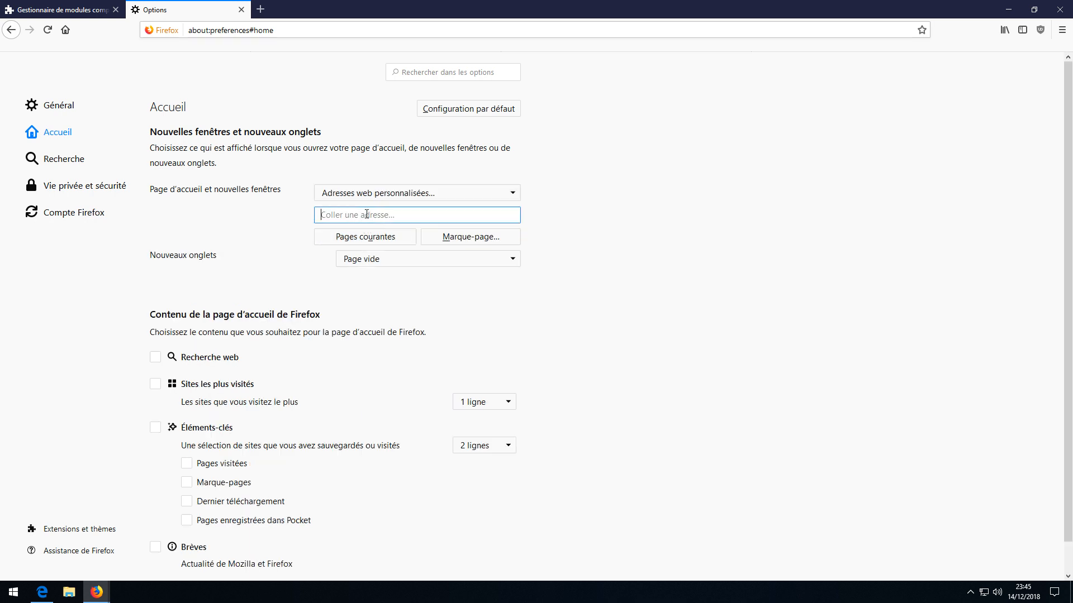
type("www")
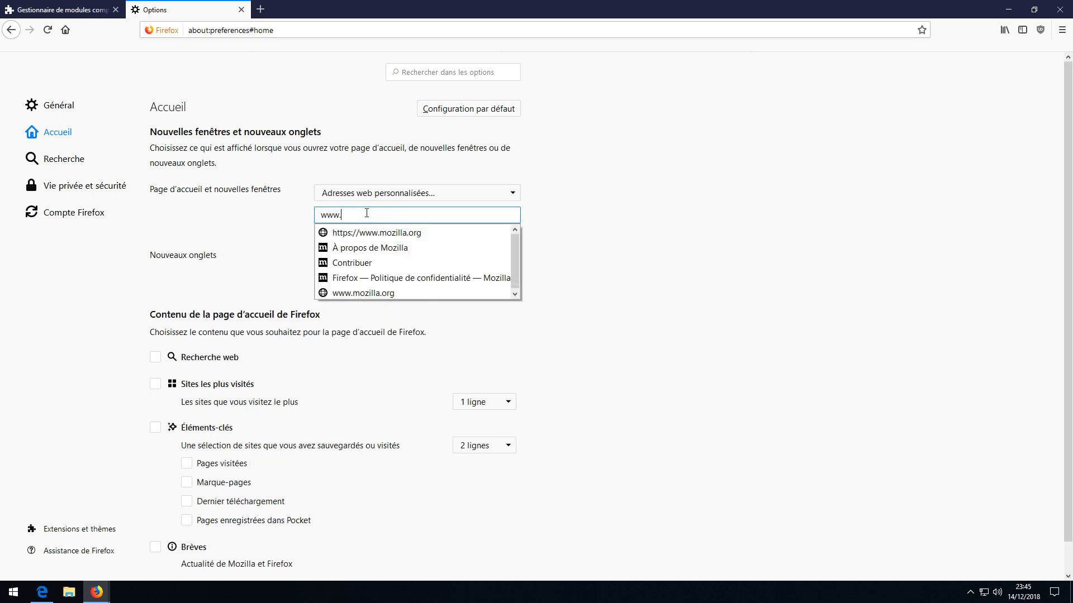
type(".qwant.fr")
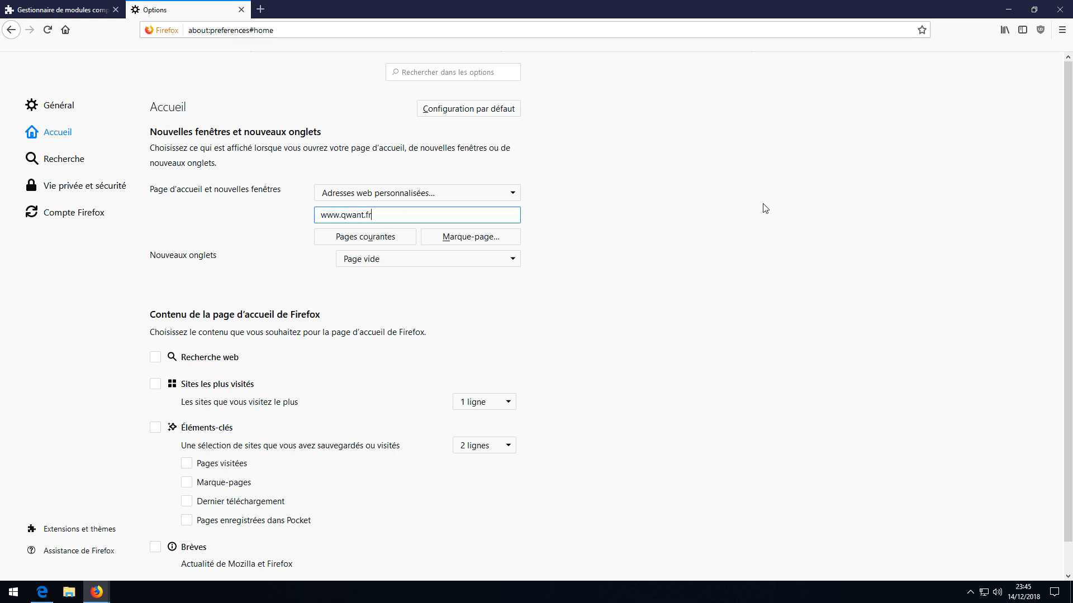
left_click(180, 219)
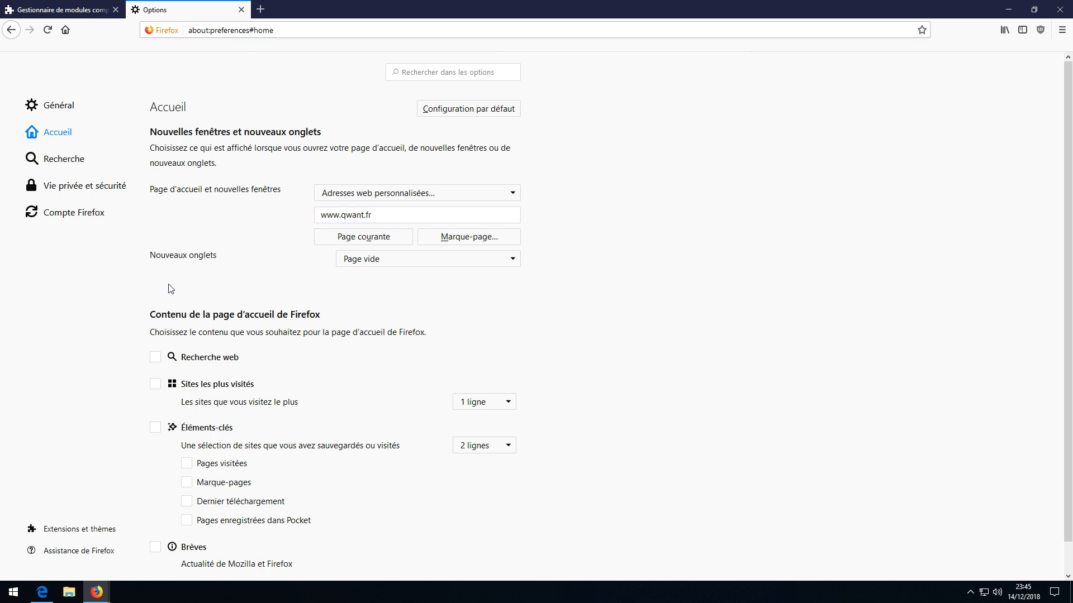
scroll(163, 293, "down", 3)
scroll(257, 257, "up", 3)
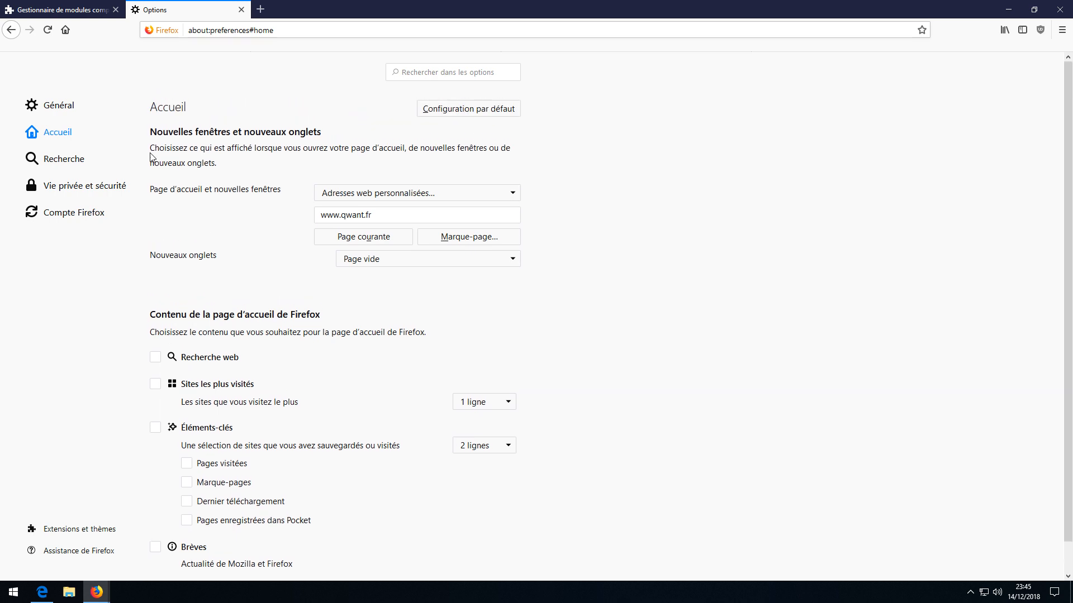
Remove every one-click search engine except Google from the Recherche options
left_click(59, 160)
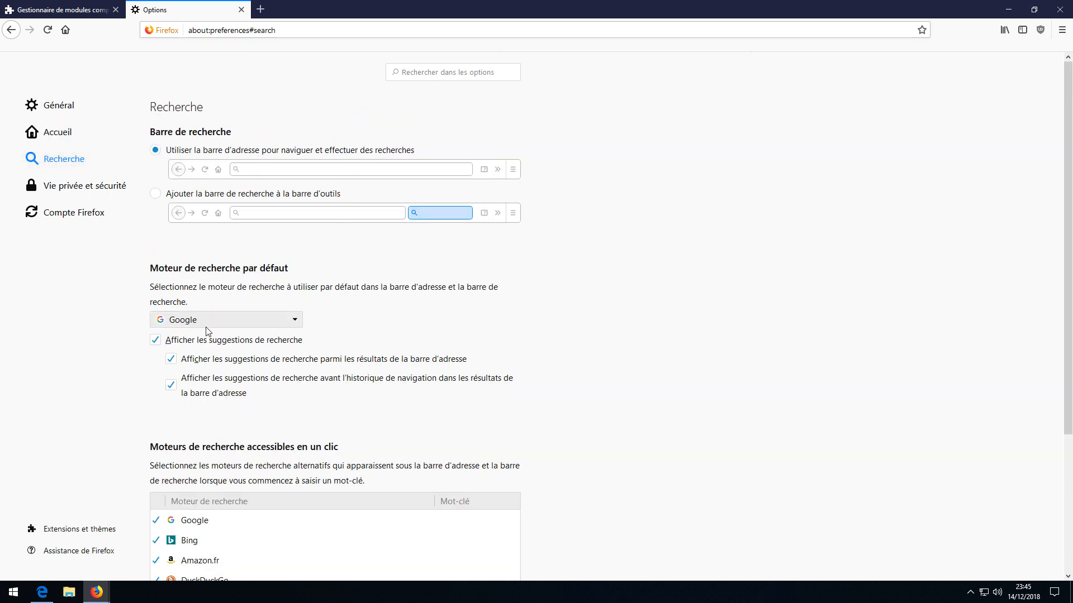
scroll(232, 330, "down", 2)
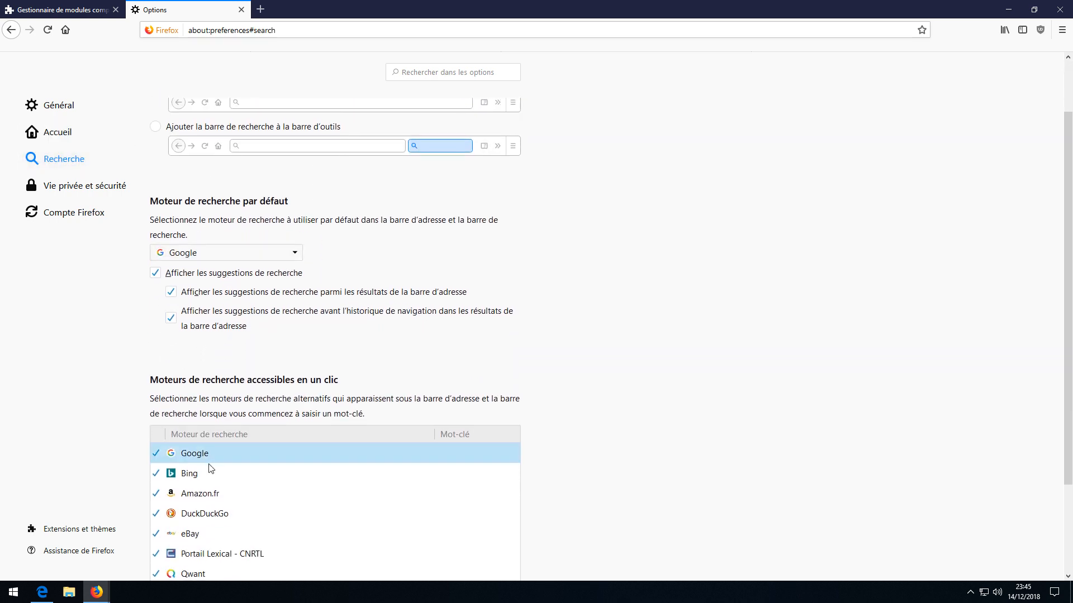
left_click(192, 476)
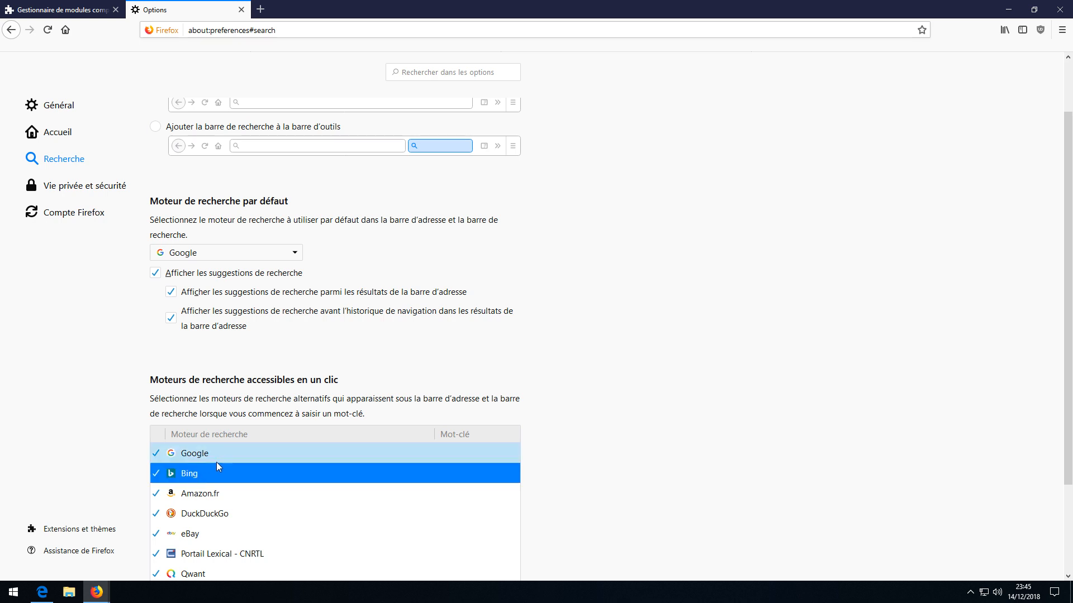
scroll(215, 485, "down", 3)
key("Delete")
key("Delete")
key("Delete")
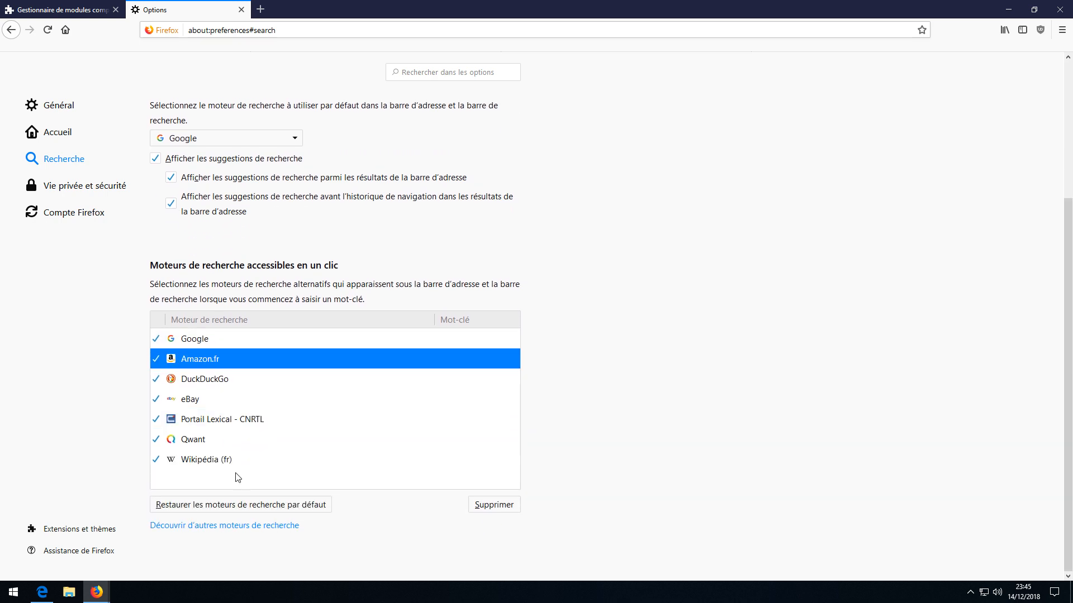
key("Delete")
key("Delete")
key("Delete")
key("Delete")
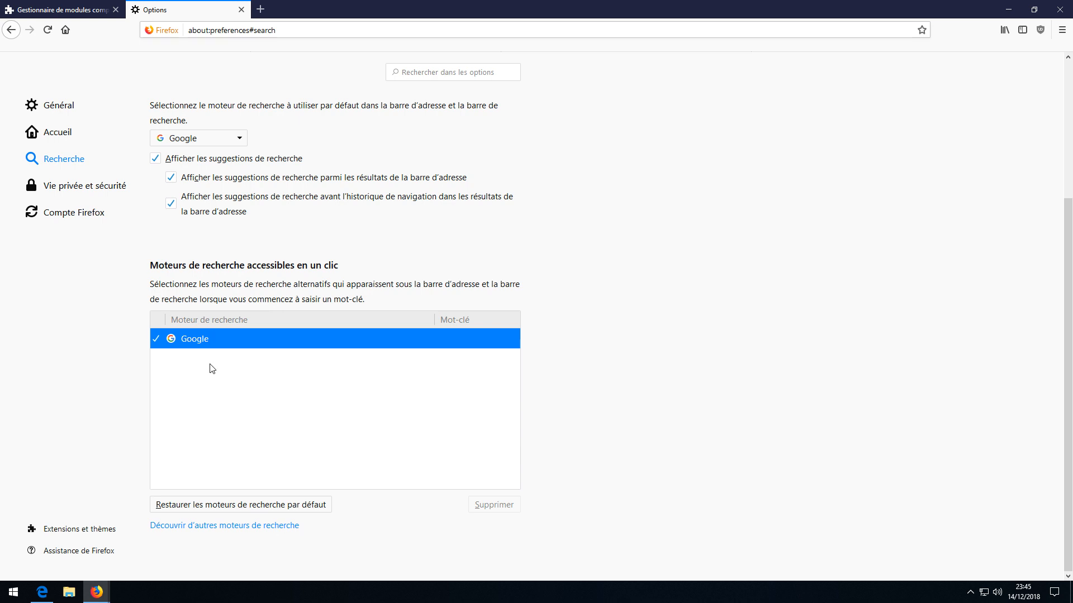
scroll(222, 359, "up", 3)
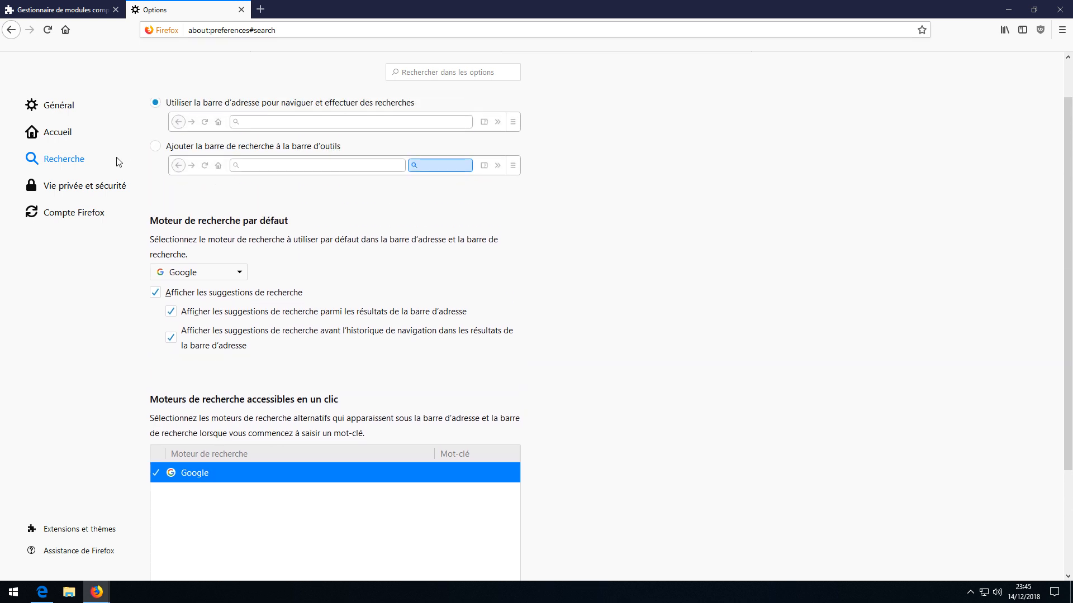
Replace "qwant" with "google" in the custom home page address in the Accueil options
left_click(79, 188)
left_click(56, 133)
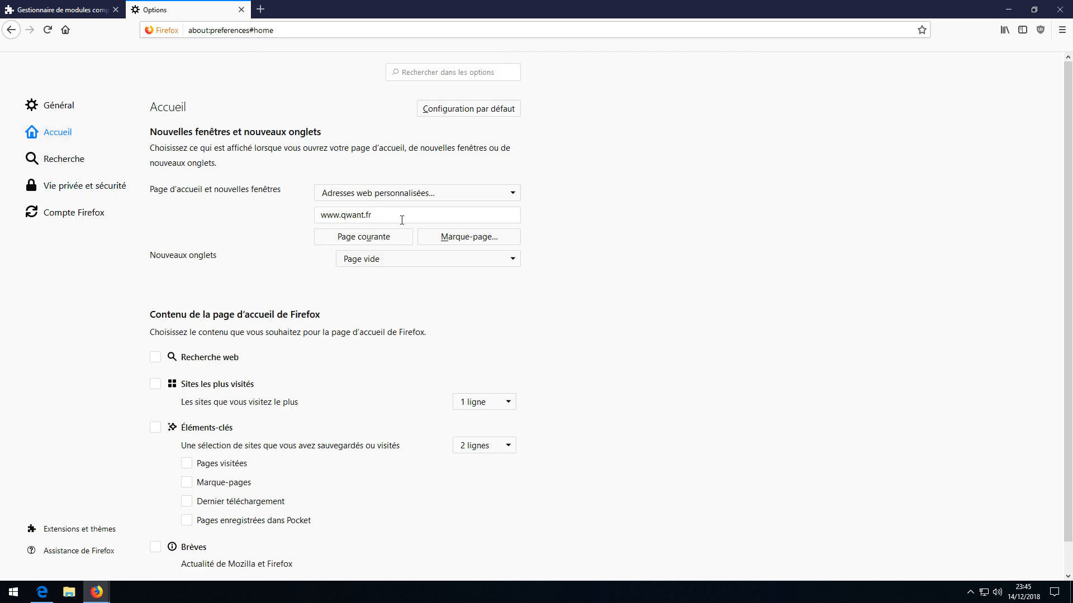
double_click(344, 217)
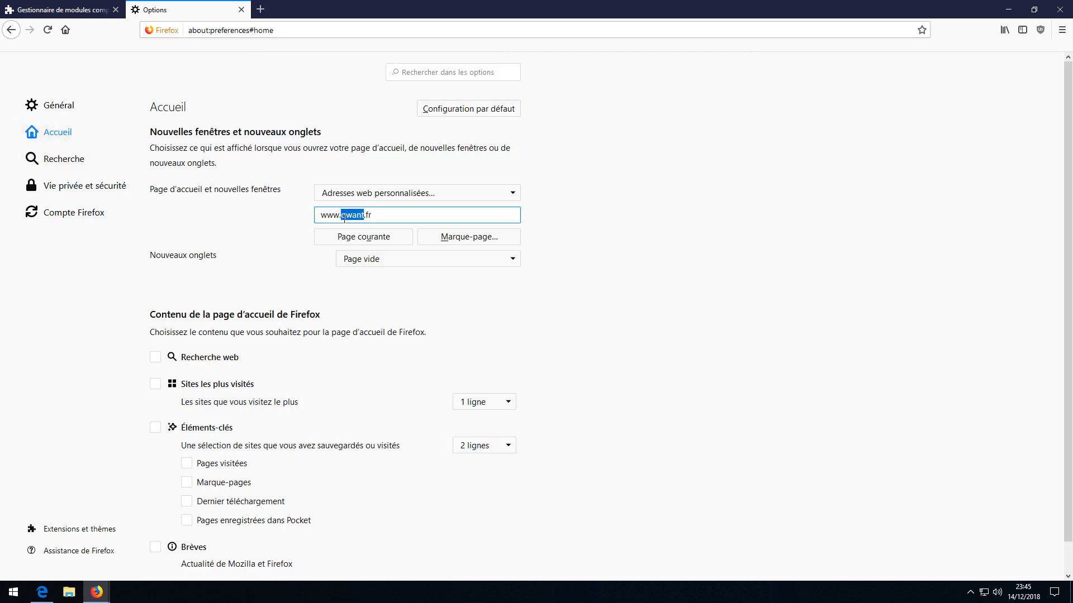
type("google")
left_click(64, 160)
Enable third-party cookie blocking (Cookies tiers) in the privacy options, limited to Traqueurs (recommandé)
left_click(88, 189)
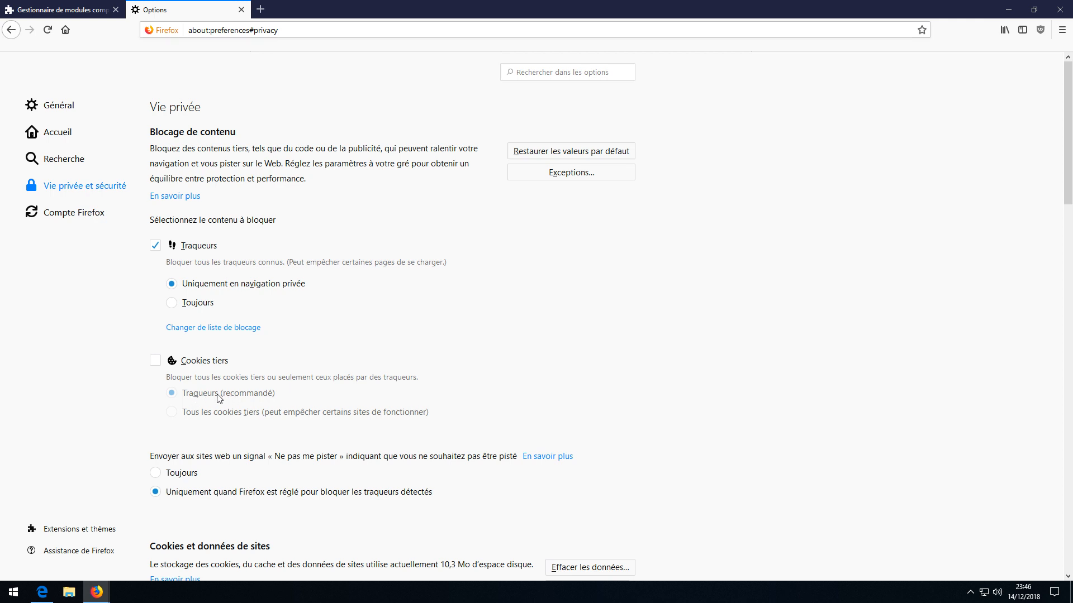
left_click(156, 362)
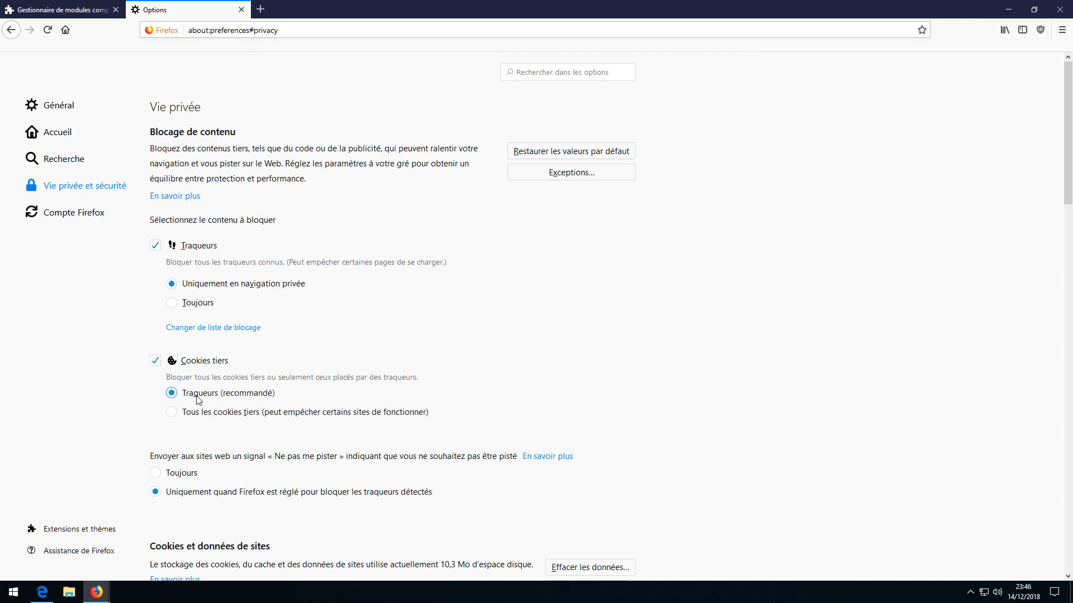
scroll(272, 383, "down", 4)
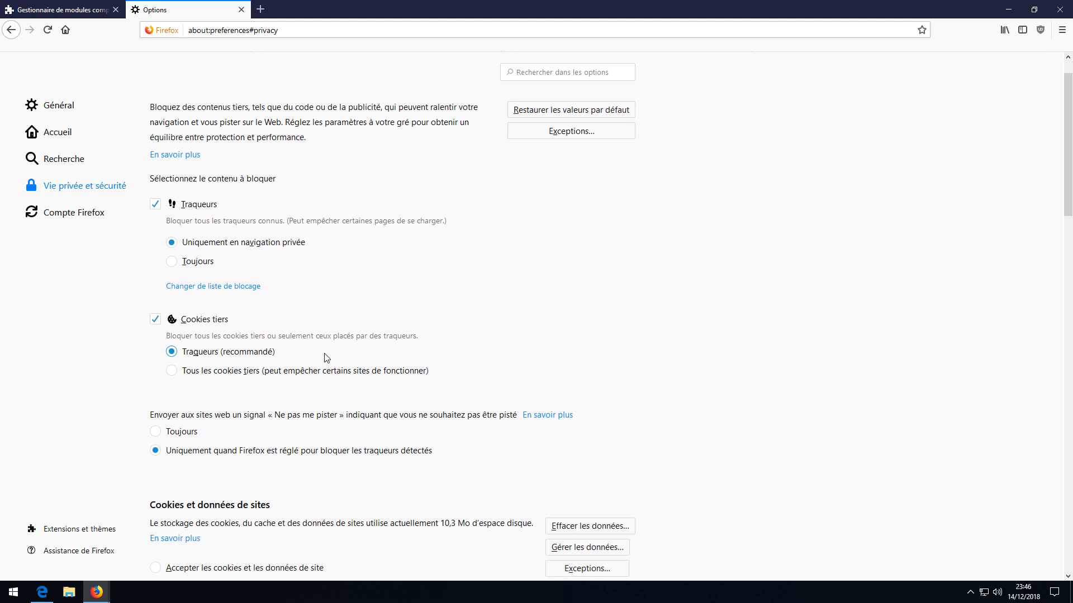
left_click(259, 259)
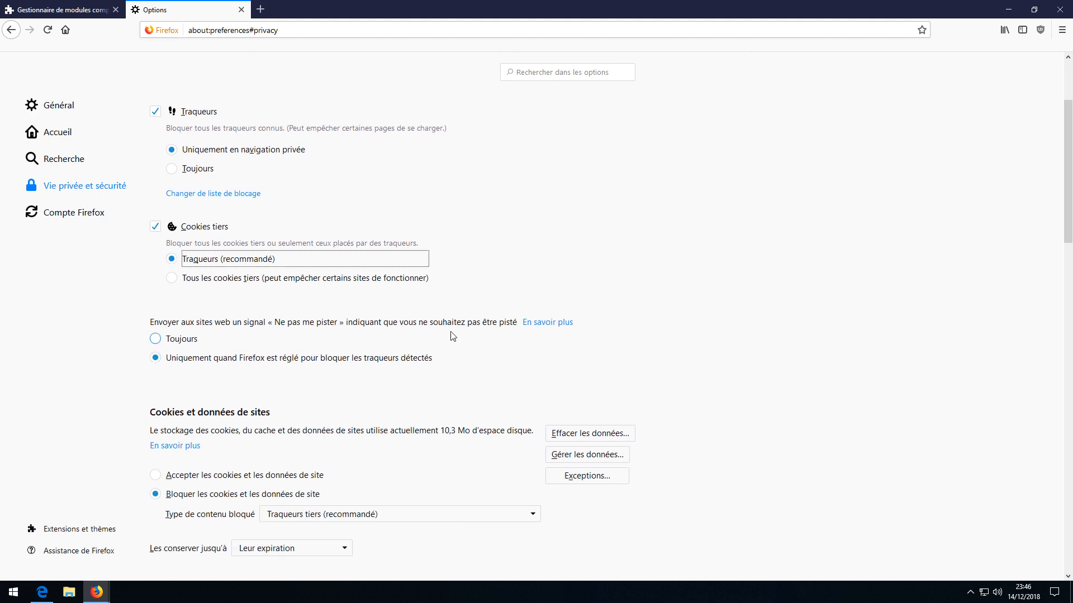
scroll(399, 334, "up", 4)
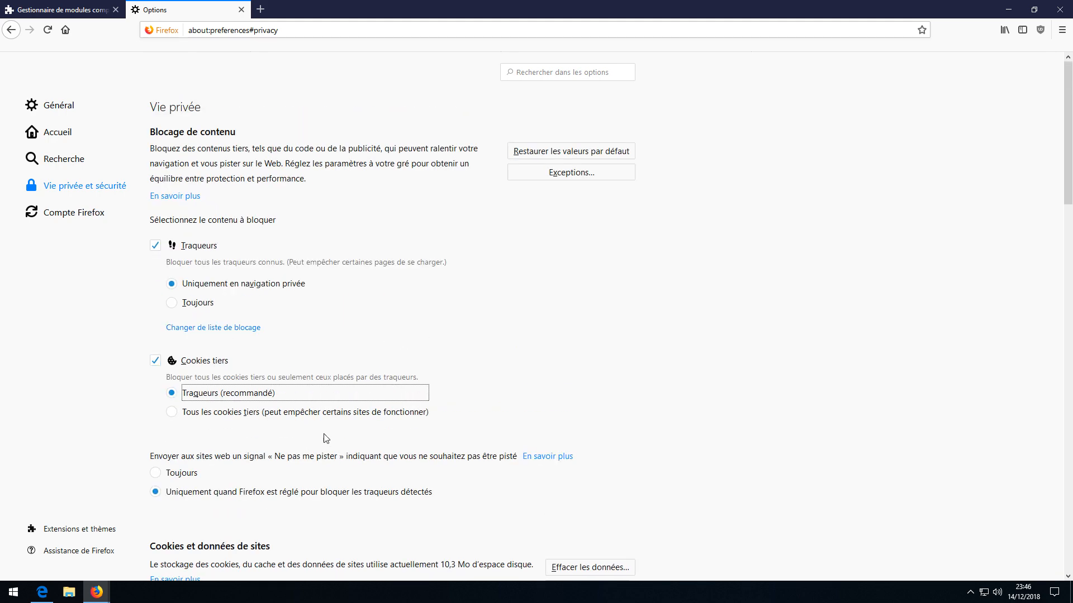
left_click(173, 414)
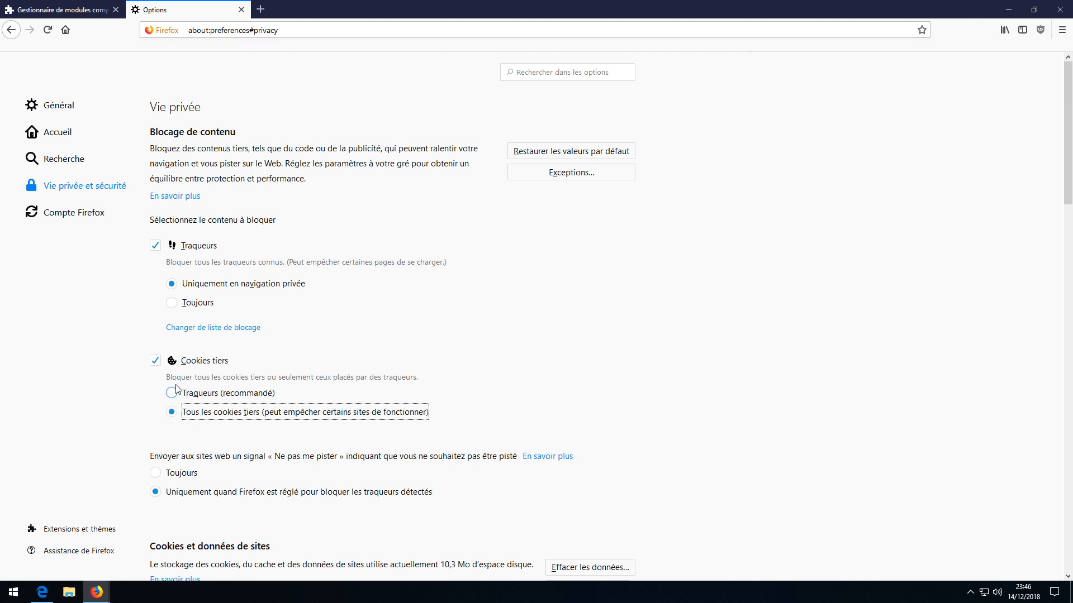
left_click(172, 393)
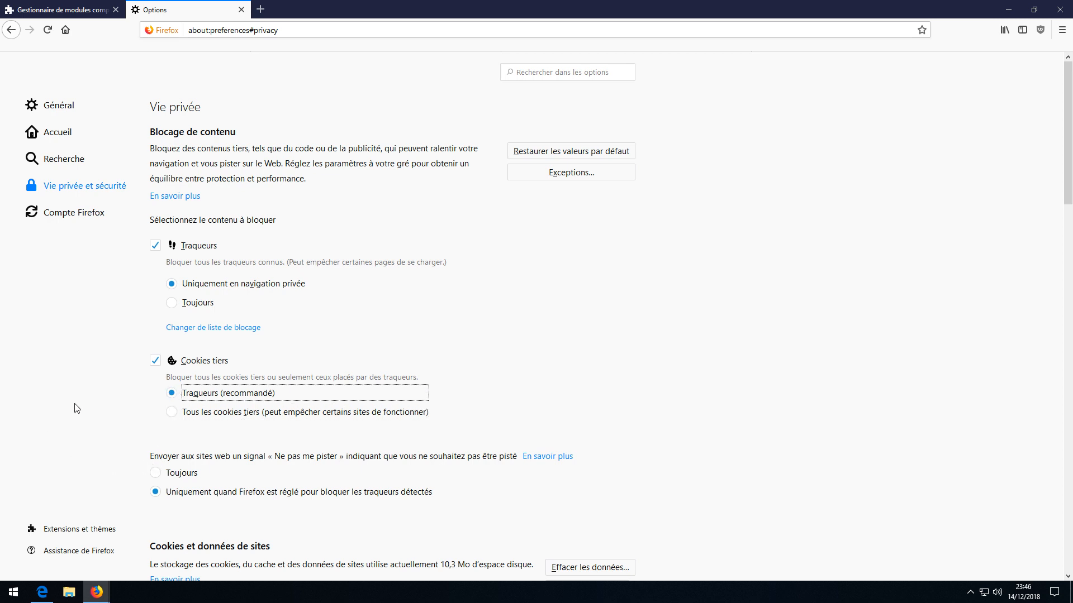
Set the history retention rule to custom settings and disable keeping browsing and download history and search and form history
scroll(273, 445, "down", 3)
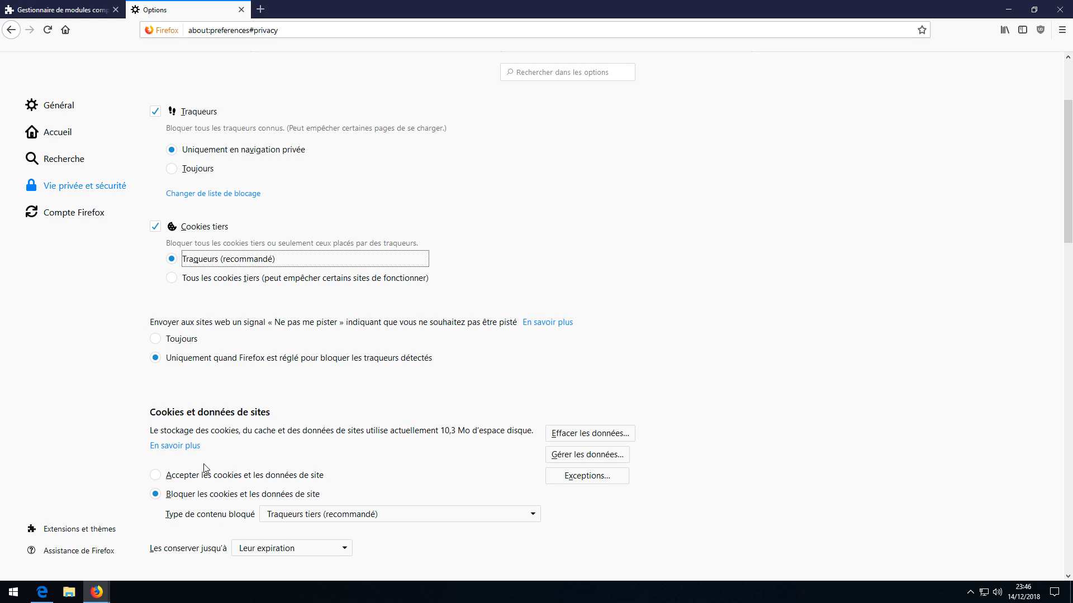
scroll(342, 514, "down", 3)
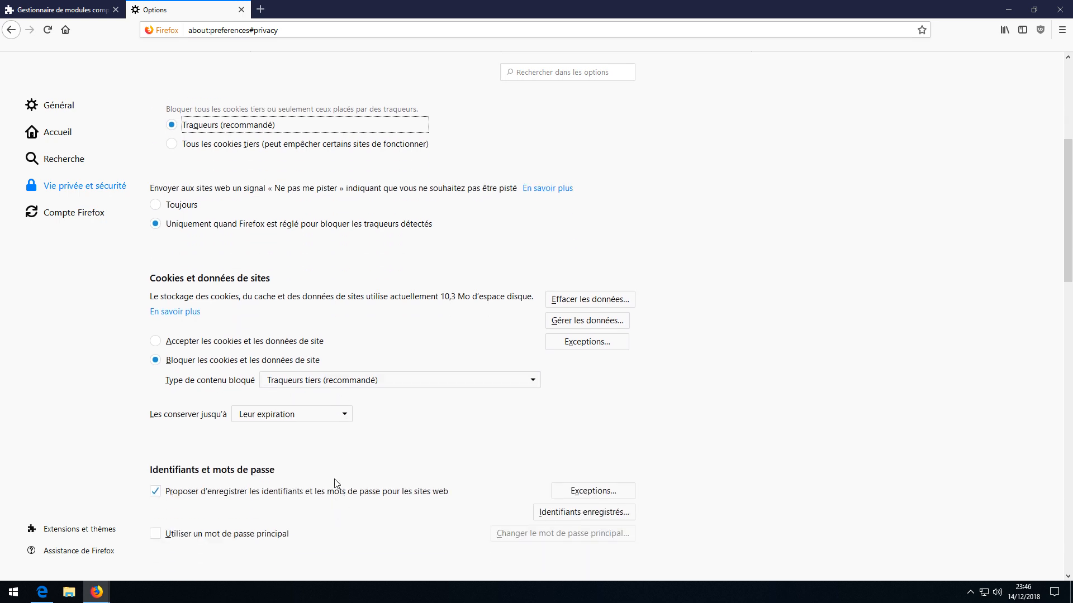
scroll(337, 483, "down", 6)
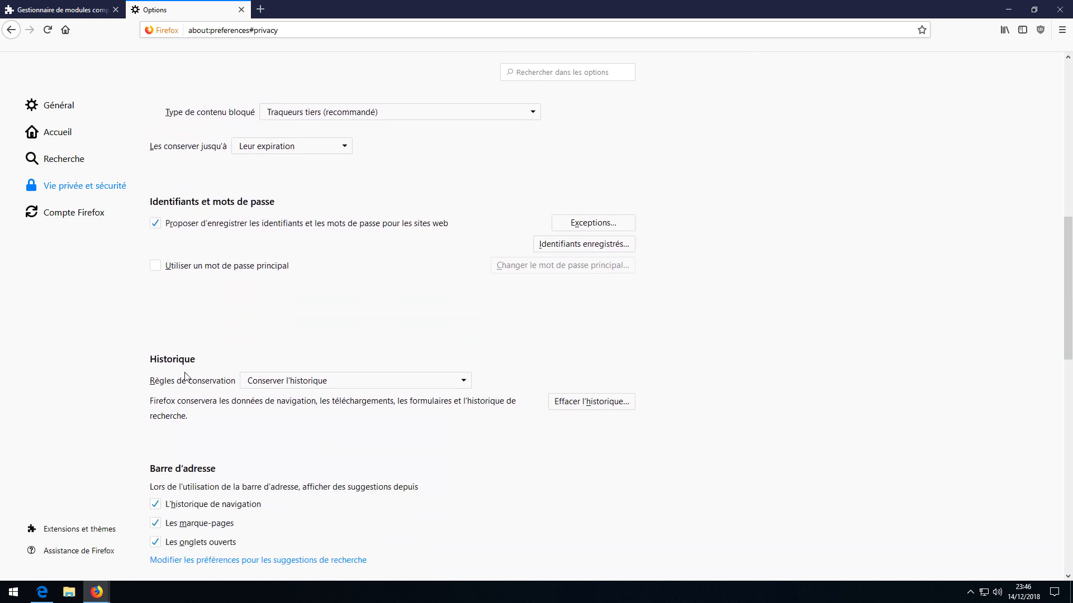
left_click(273, 381)
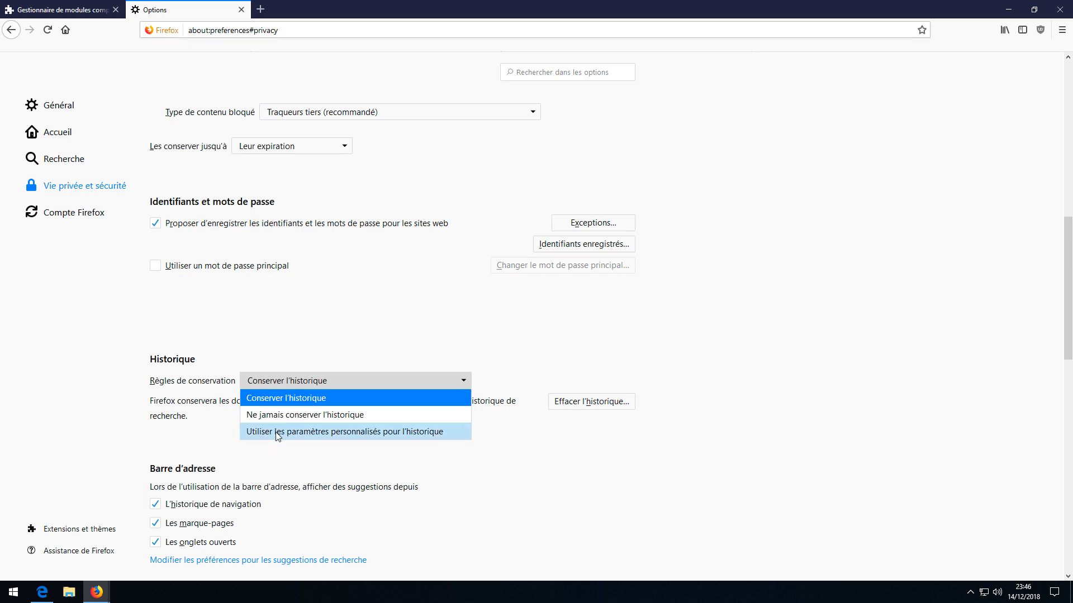
left_click(306, 438)
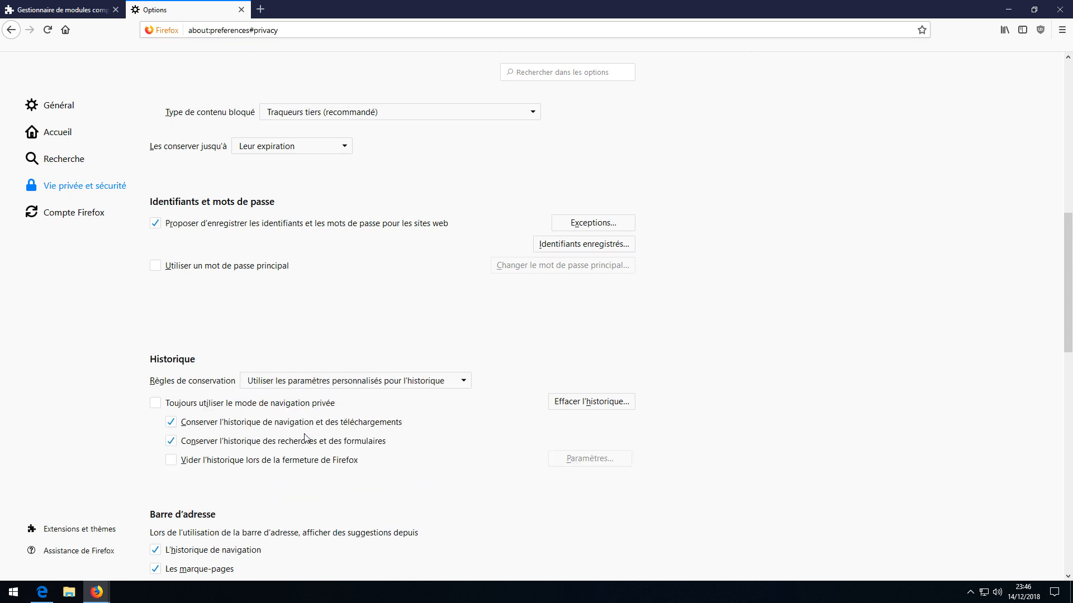
left_click(172, 423)
Disable address bar suggestions from browsing history and open tabs, leaving bookmarks enabled
scroll(238, 422, "down", 3)
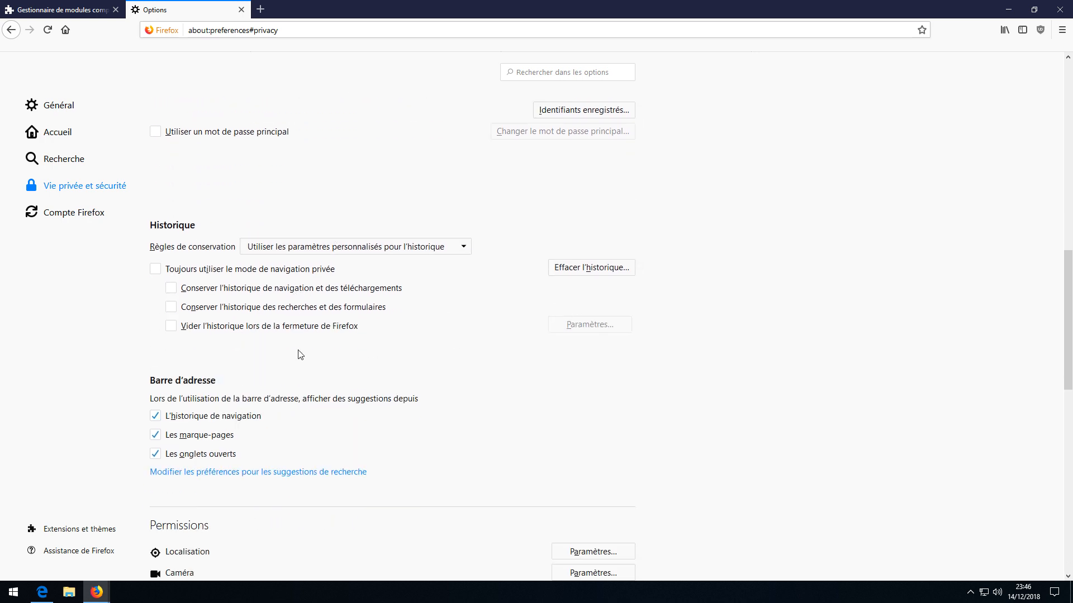
left_click(155, 416)
left_click(156, 416)
scroll(361, 433, "down", 4)
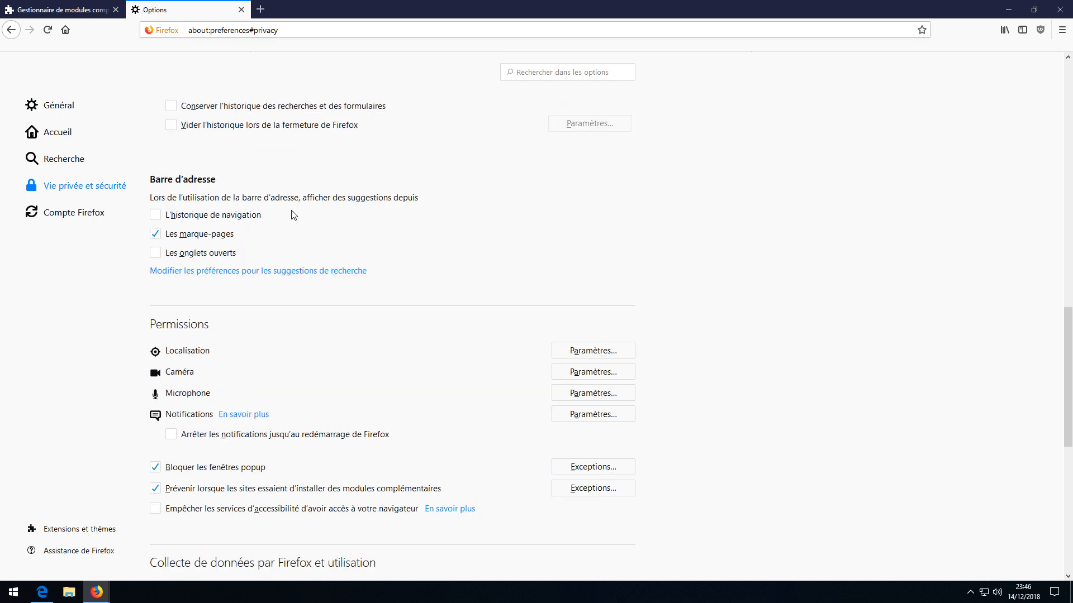
View the Compte Firefox page, return to the privacy options and close the Options tab
scroll(395, 480, "down", 3)
scroll(395, 479, "up", 15)
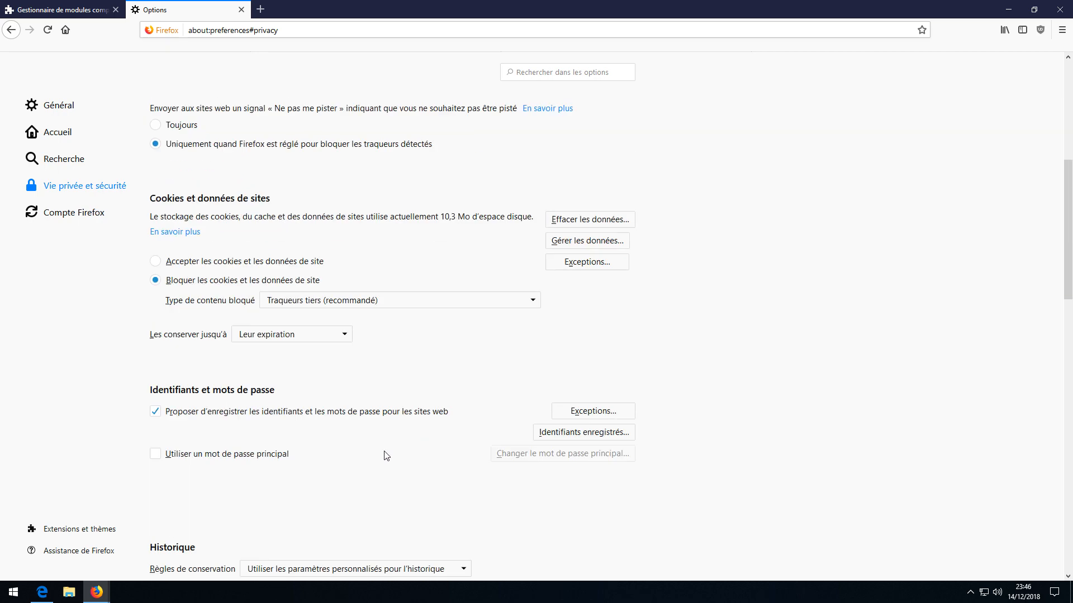
left_click(64, 213)
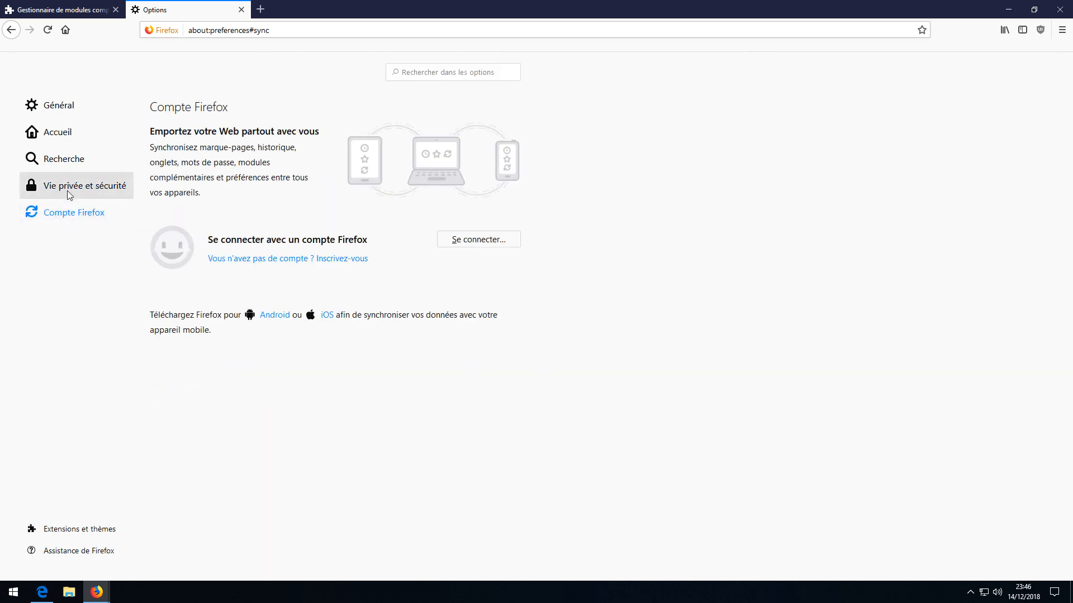
left_click(67, 189)
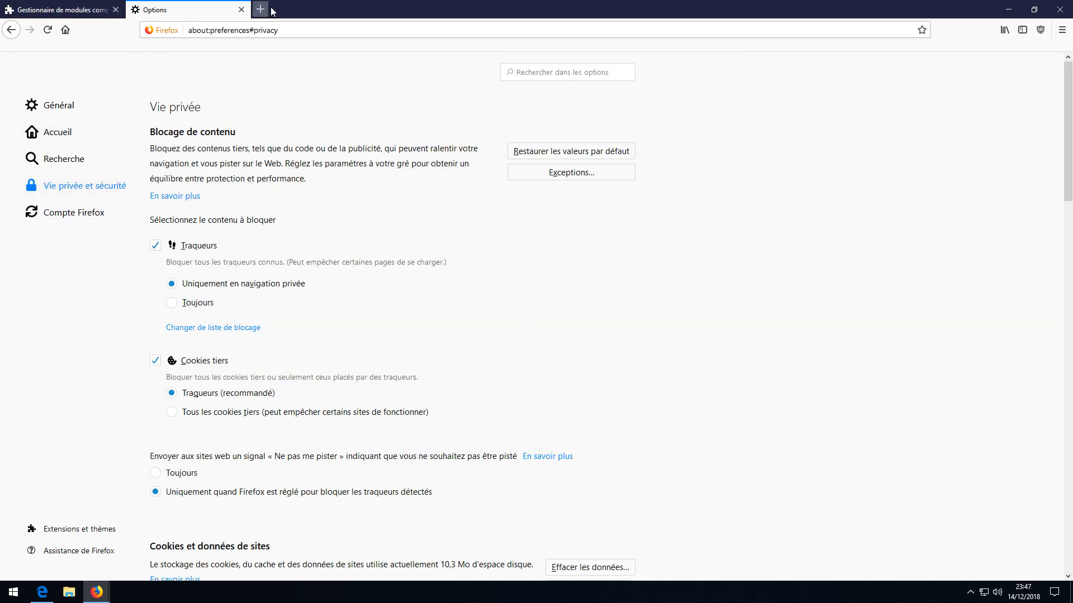
left_click(240, 11)
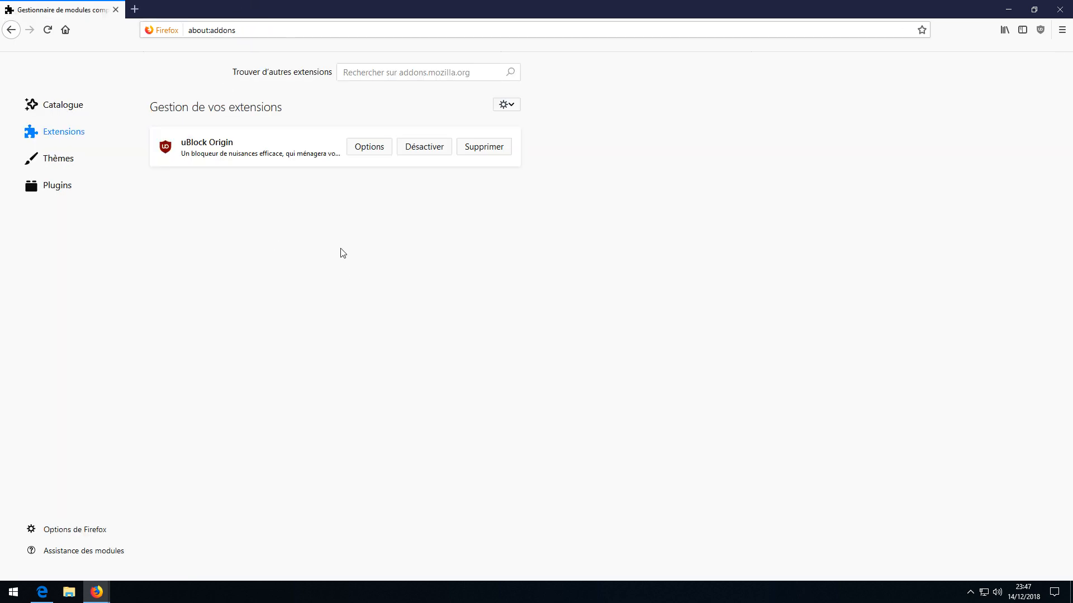
Minimize Firefox and examine the text and app scaling choices in the Windows display settings, then close the settings
left_click(1008, 9)
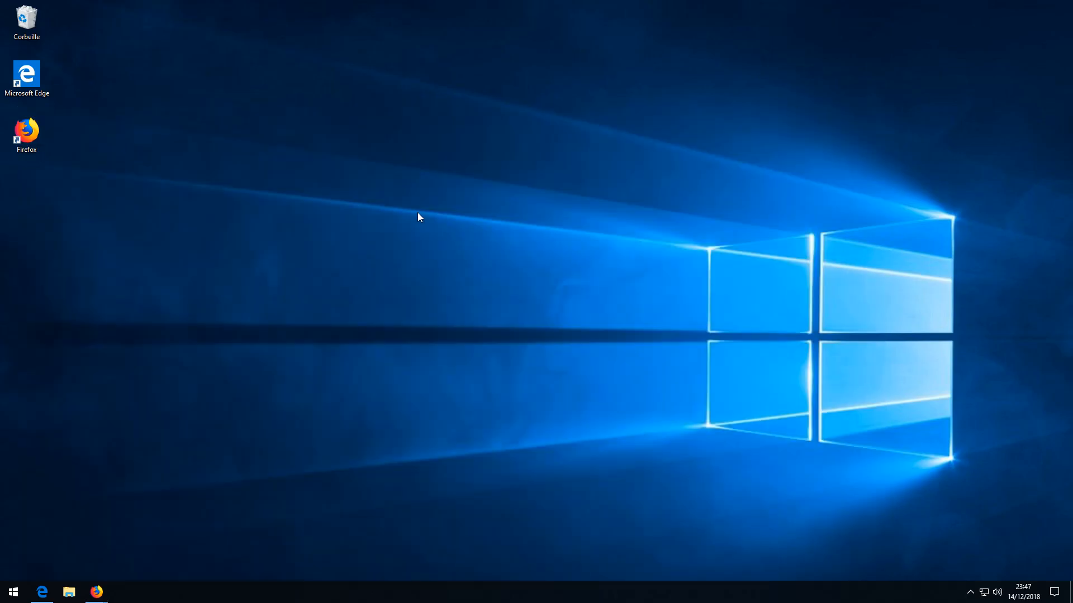
right_click(417, 212)
left_click(481, 318)
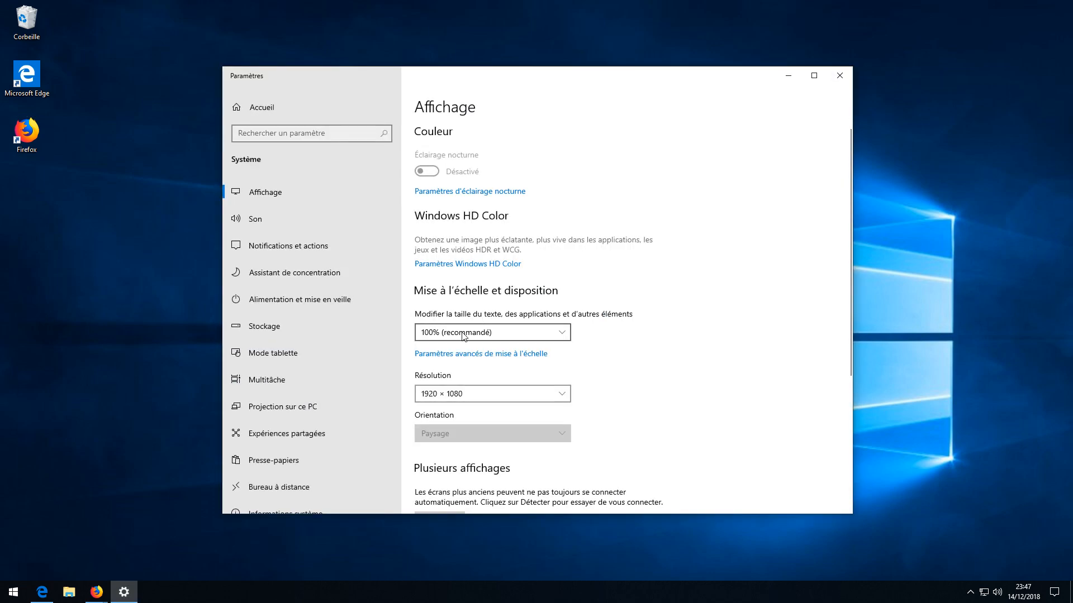
left_click(463, 334)
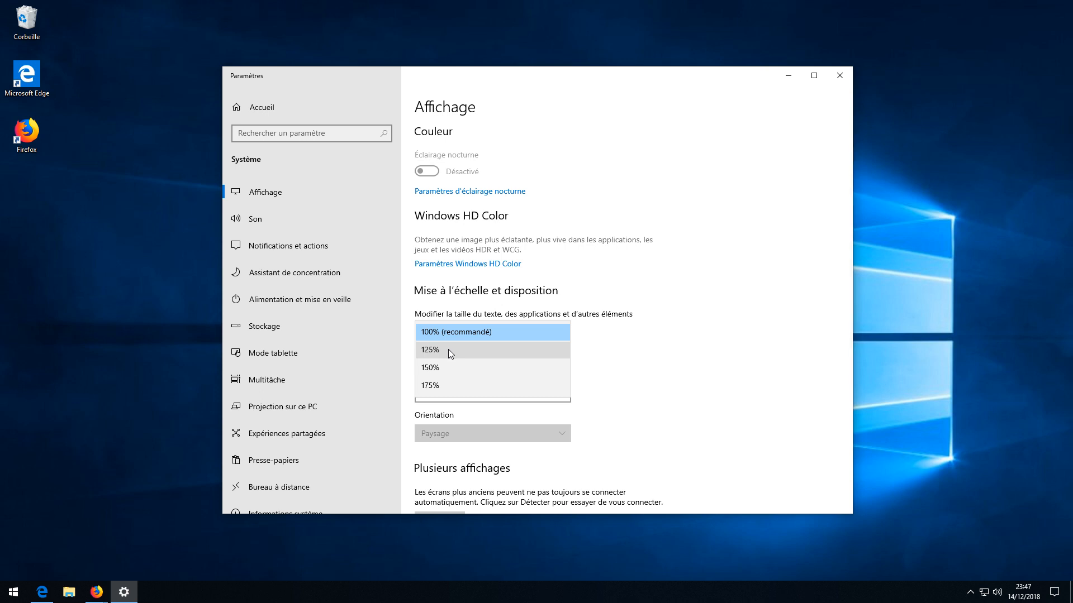
left_click(695, 271)
left_click(839, 76)
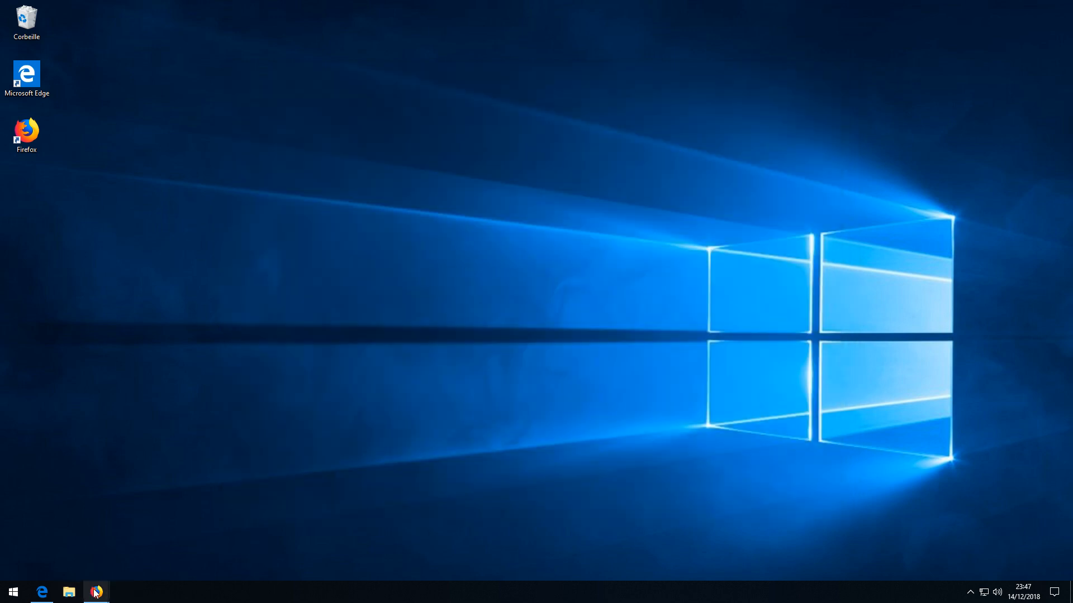
Restore the Firefox window, close it and start Firefox again
mouse_move(96, 593)
left_click(163, 554)
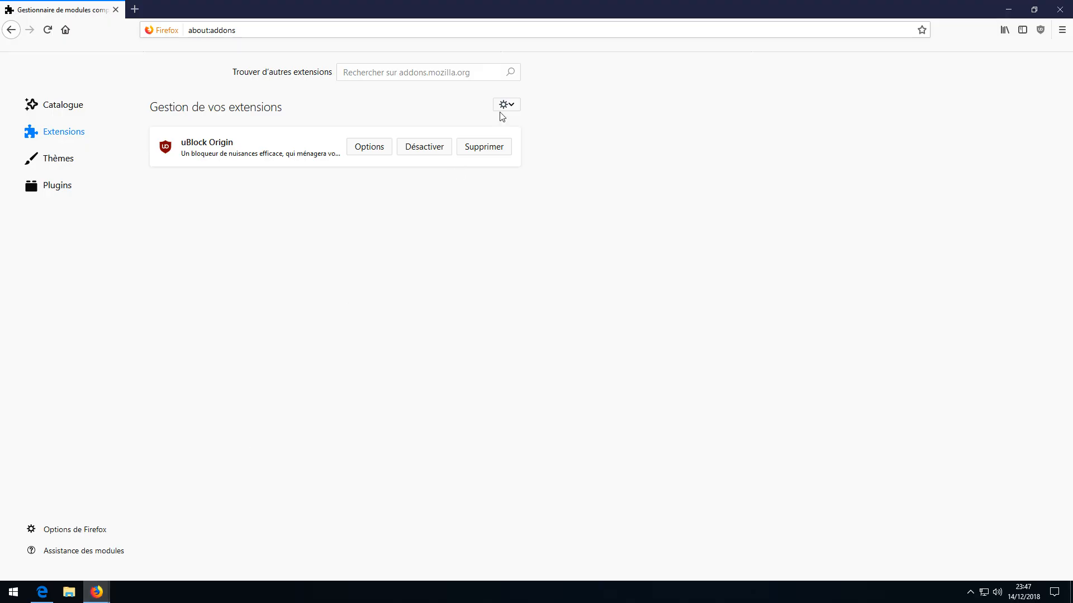
left_click(1060, 9)
left_click(96, 592)
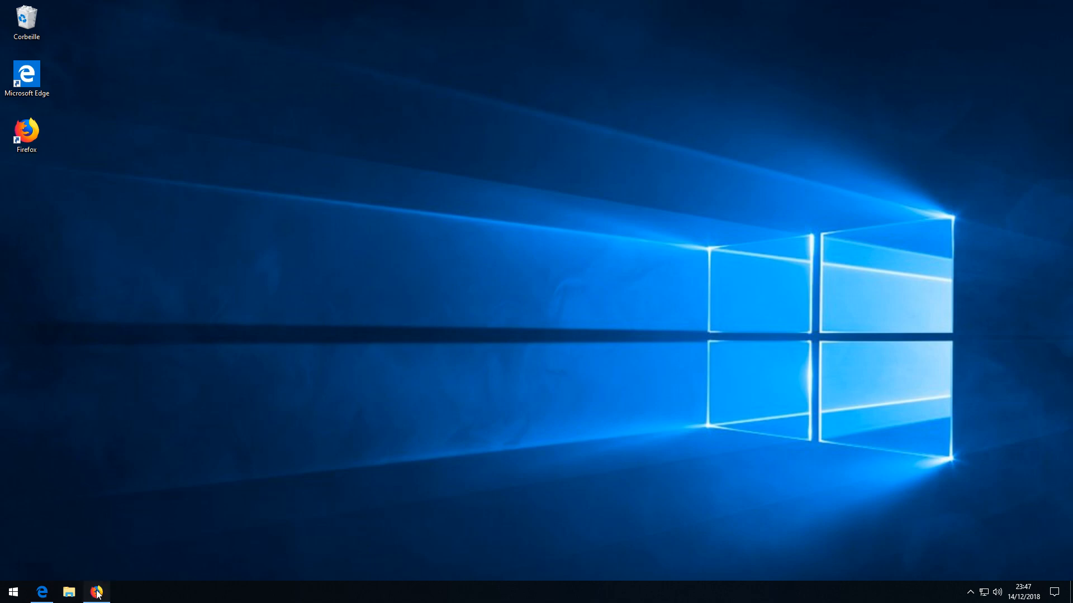
Open the add-on manager's Catalogue and go to the Firefox Add-ons website for more modules
left_click(1061, 30)
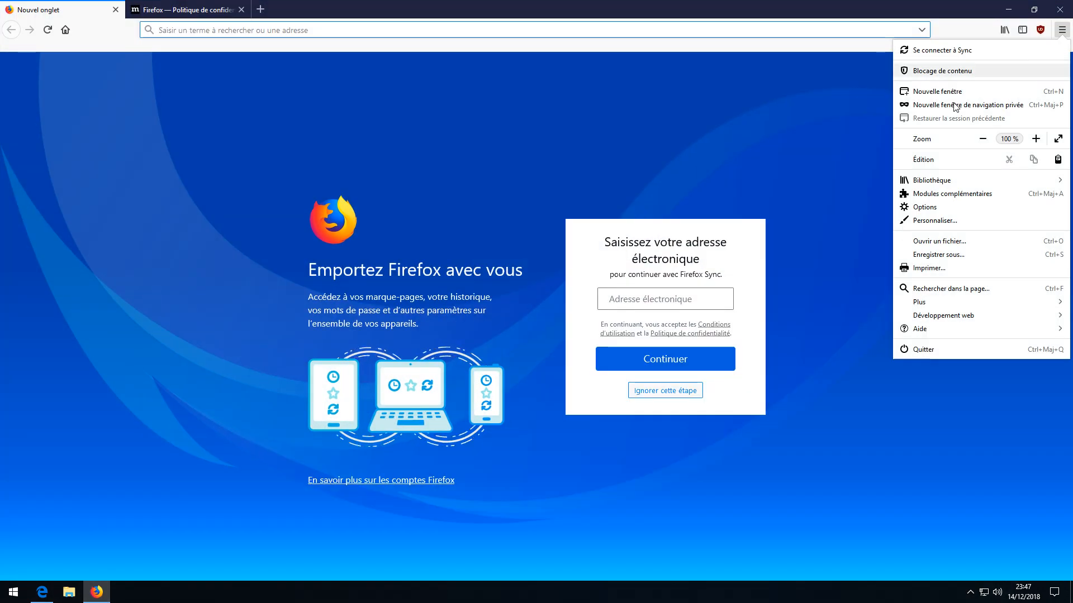
left_click(931, 195)
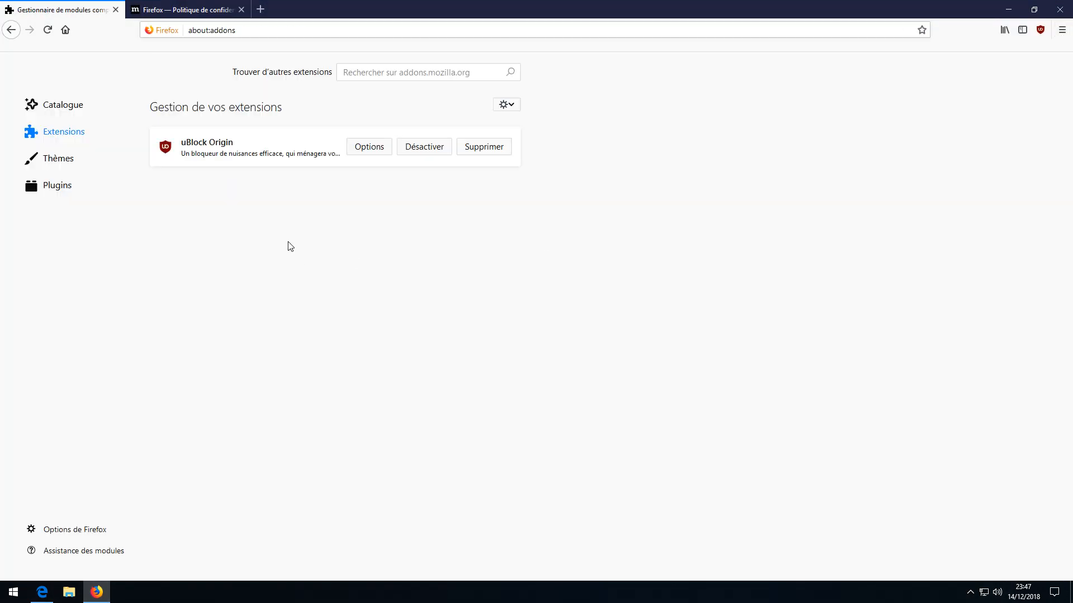
left_click(70, 115)
scroll(639, 569, "down", 7)
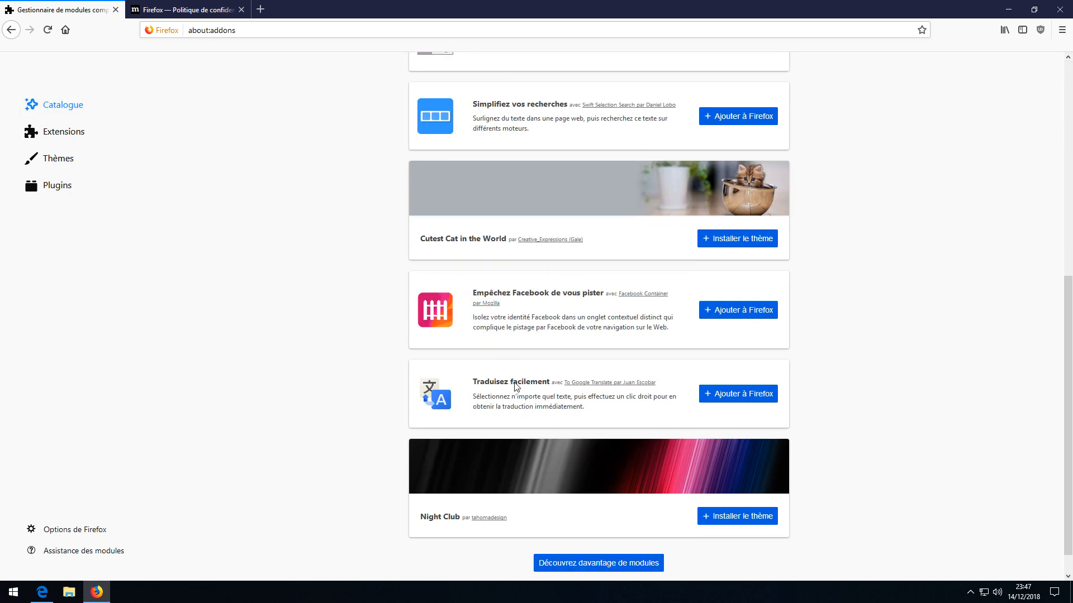
left_click(627, 534)
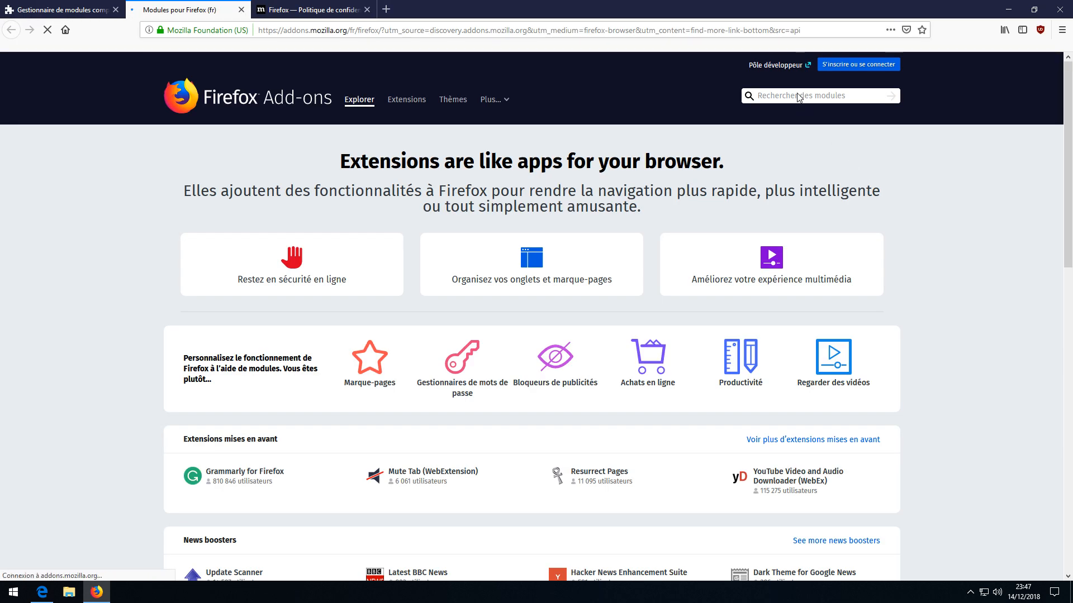
Search the add-ons site for "zoom" and install the Zoom Page WE extension, granting its requested permissions
left_click(798, 95)
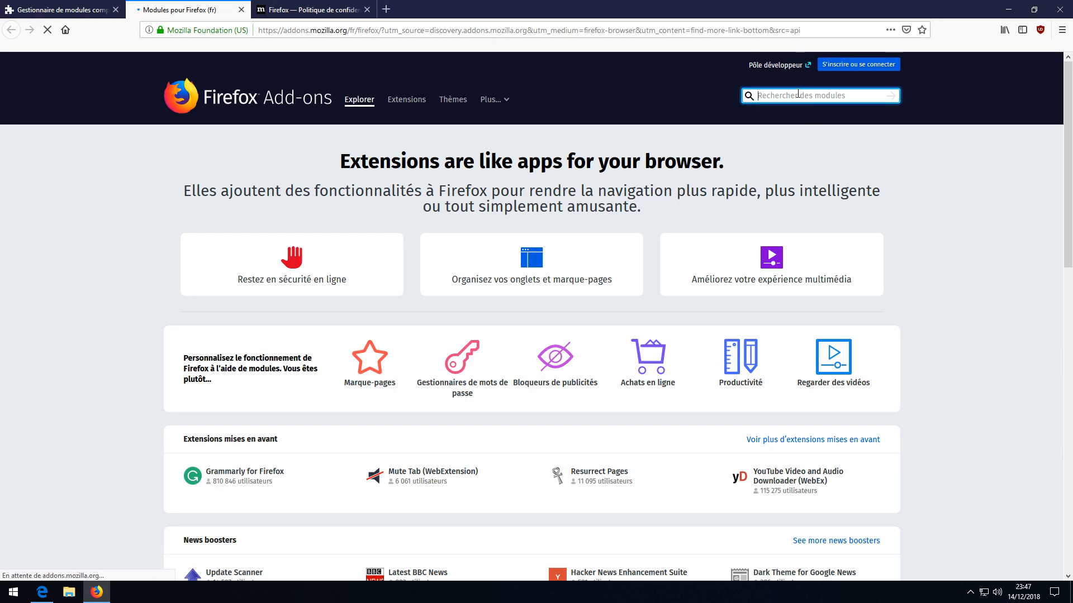
type("zoom")
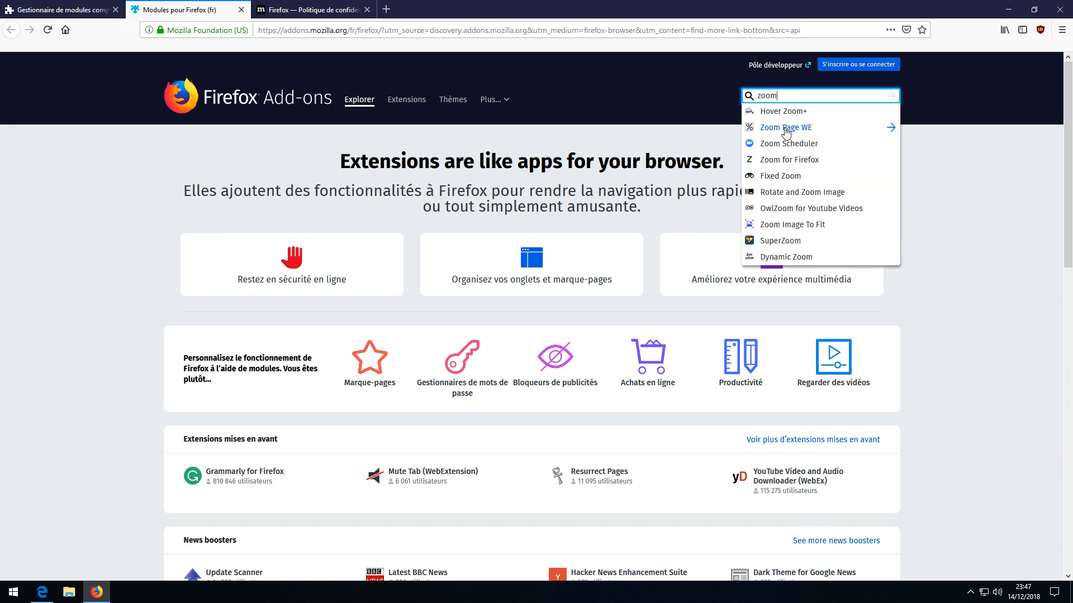
left_click(785, 129)
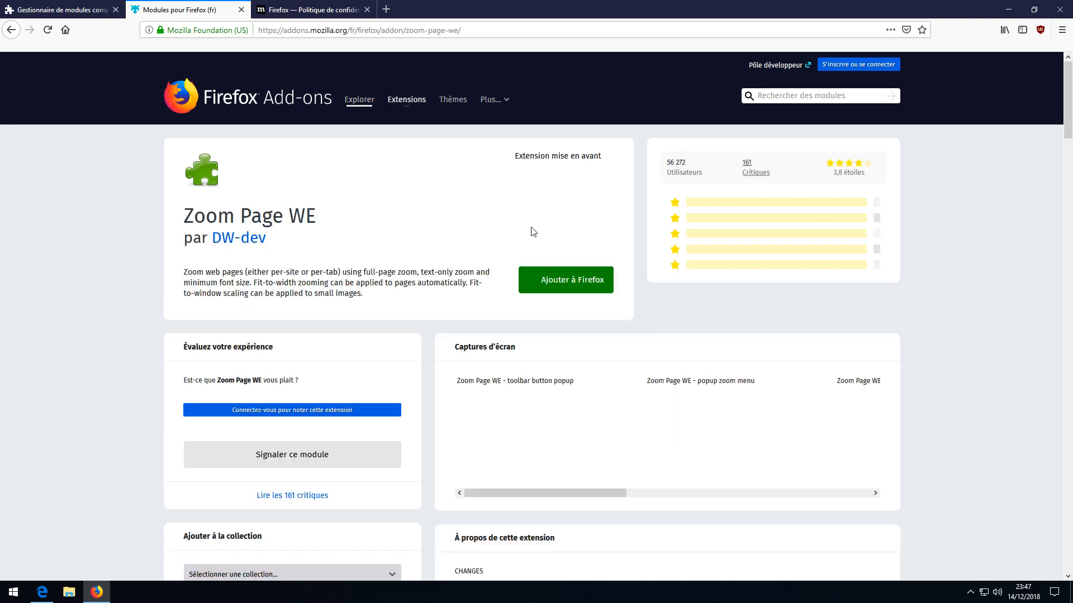
left_click(565, 281)
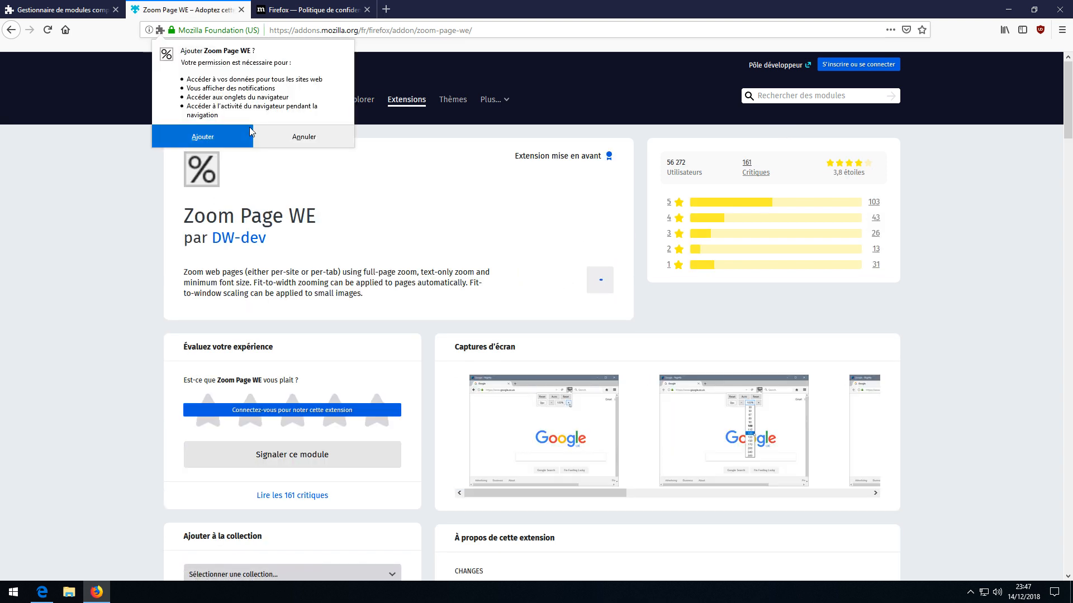
left_click(216, 141)
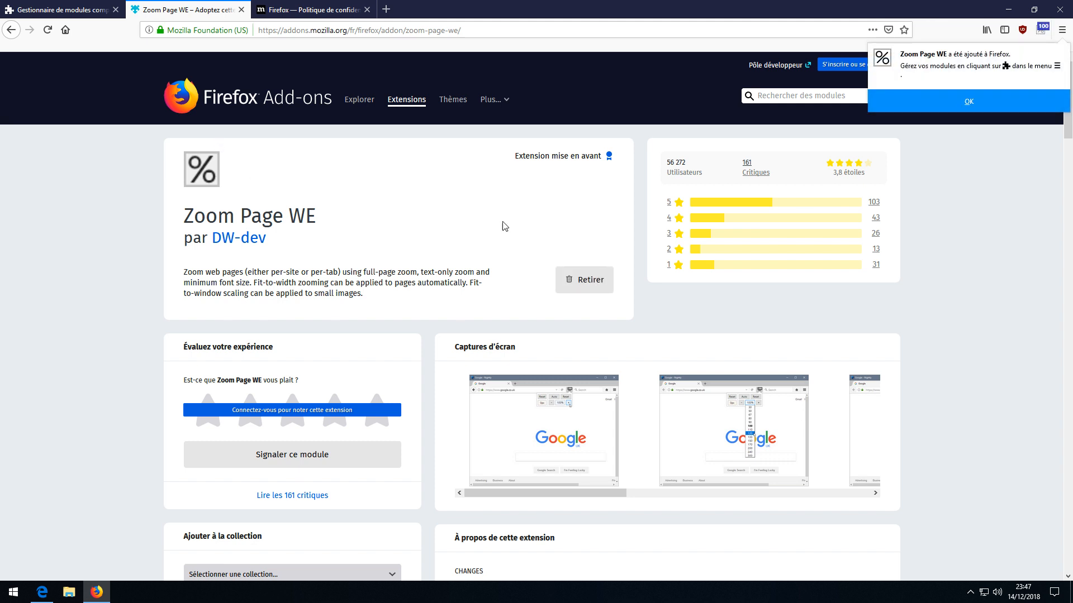
left_click(999, 101)
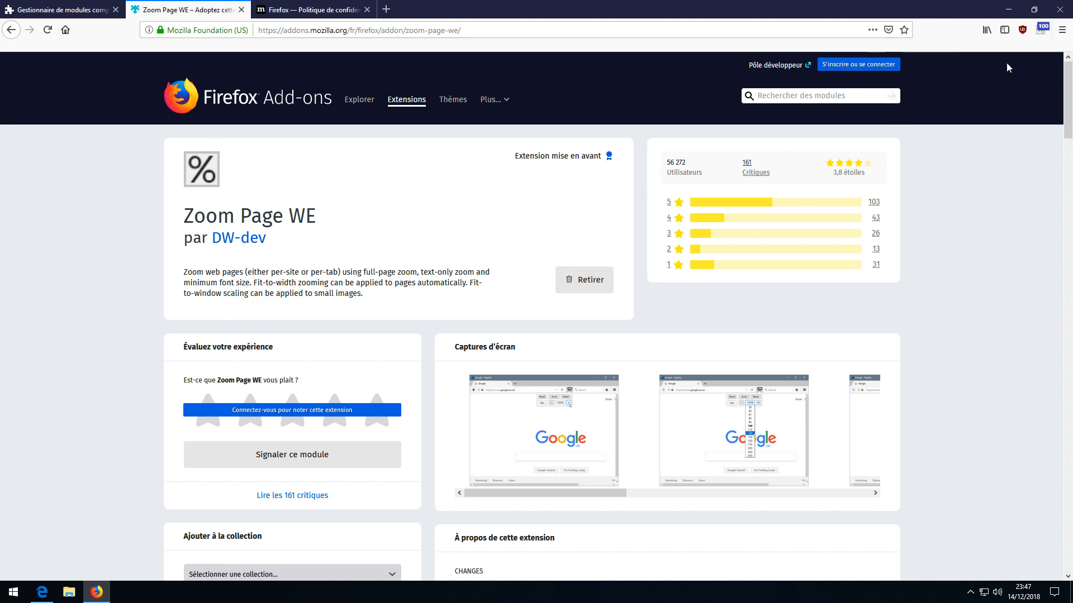
Examine the Zoom Page WE context commands and its list of available zoom levels without changing the zoom
right_click(1042, 33)
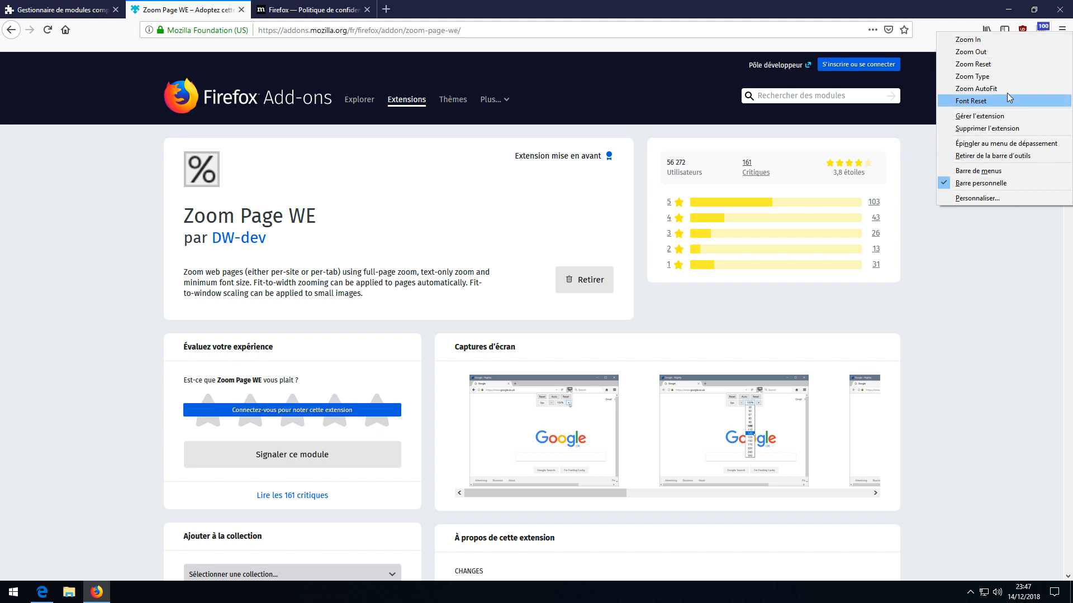
left_click(992, 239)
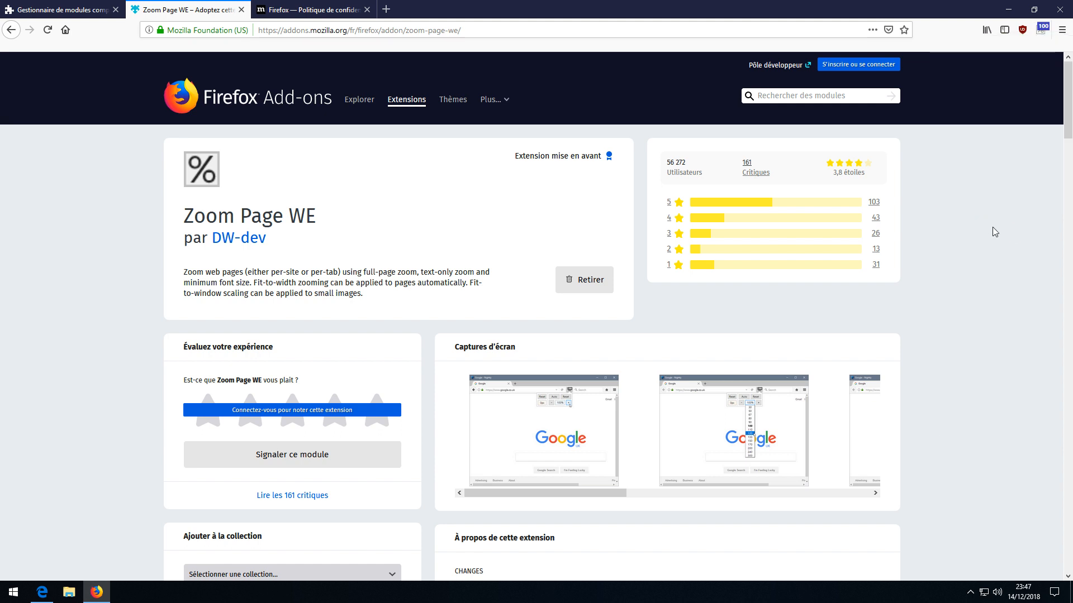
left_click(1043, 32)
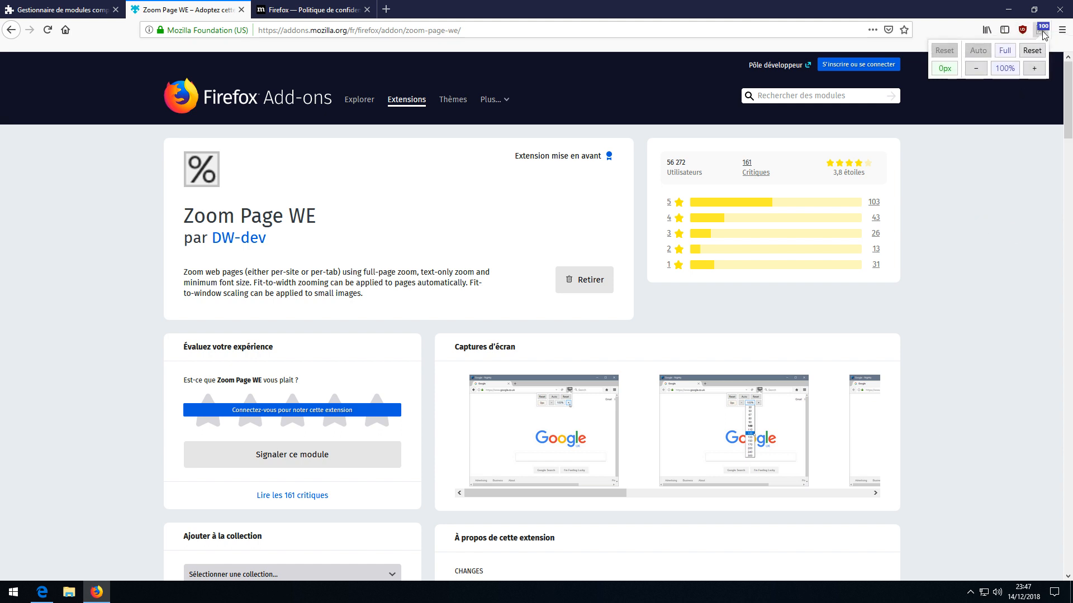
left_click(1005, 69)
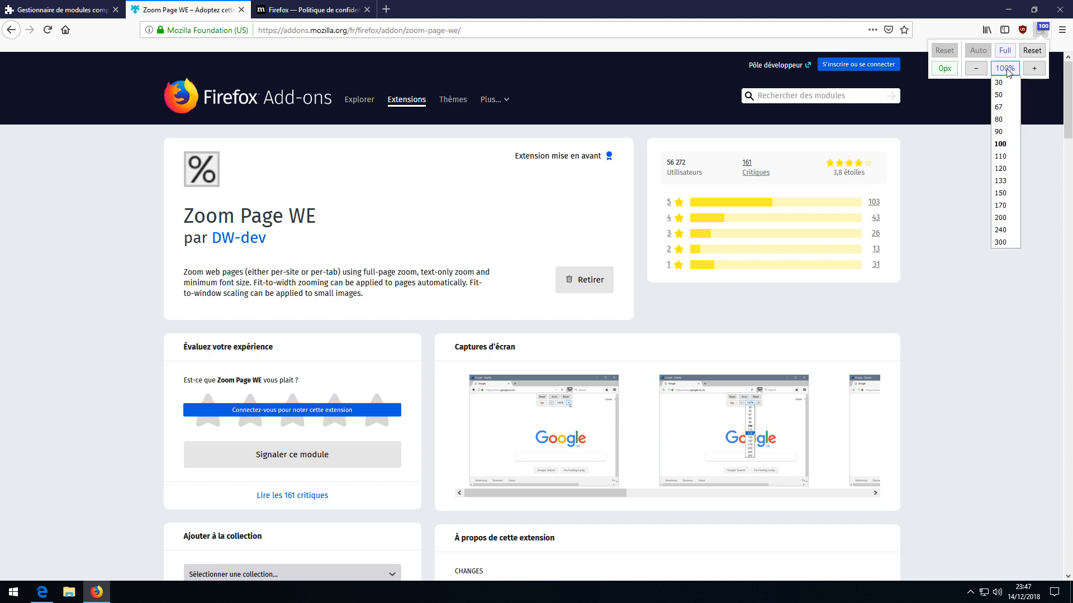
left_click(1007, 70)
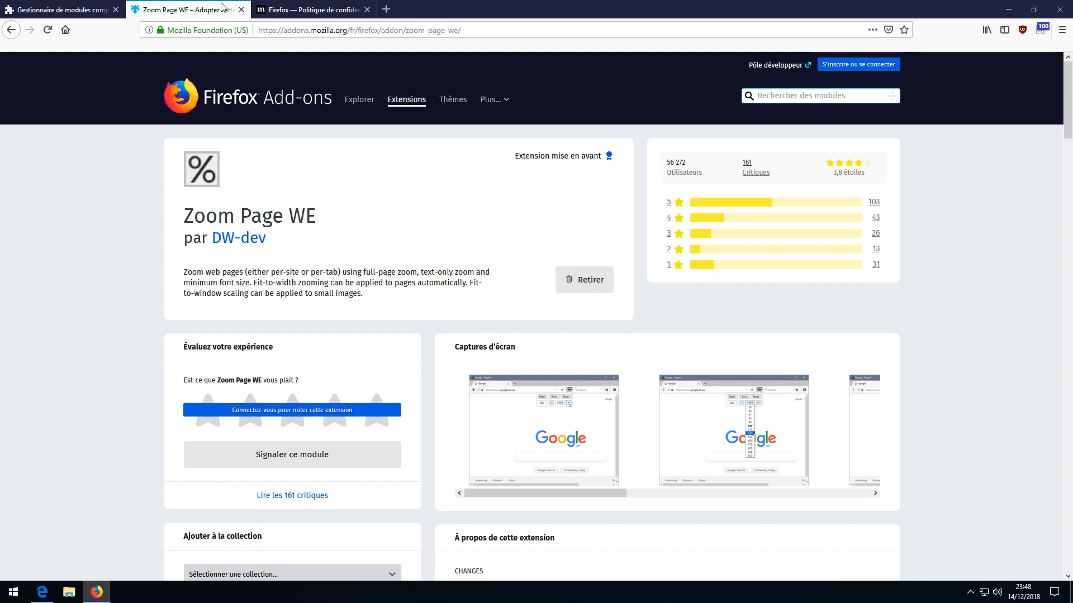
Open the Zoom Page WE options from the installed extensions and show the Zoom Levels & Font Size settings
key("ctrl+Tab")
key("ctrl+Tab")
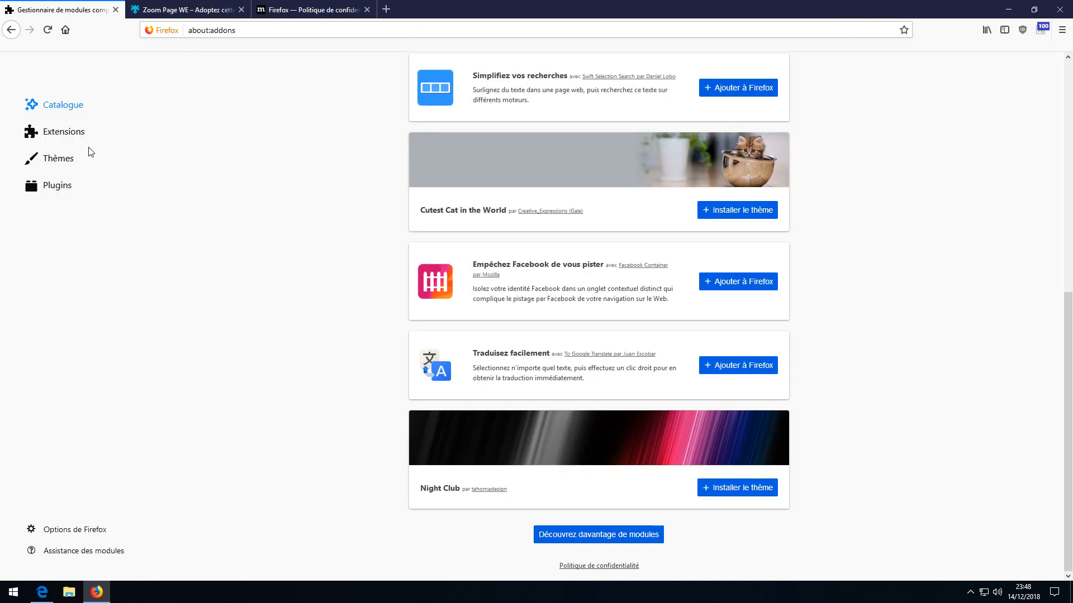
left_click(72, 137)
left_click(371, 199)
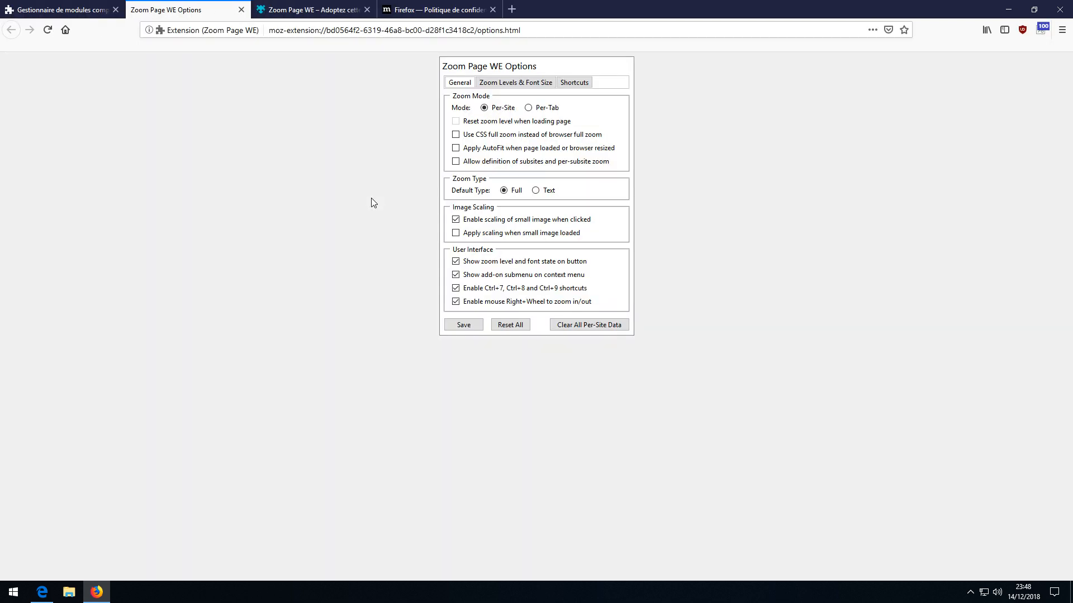
left_click(509, 77)
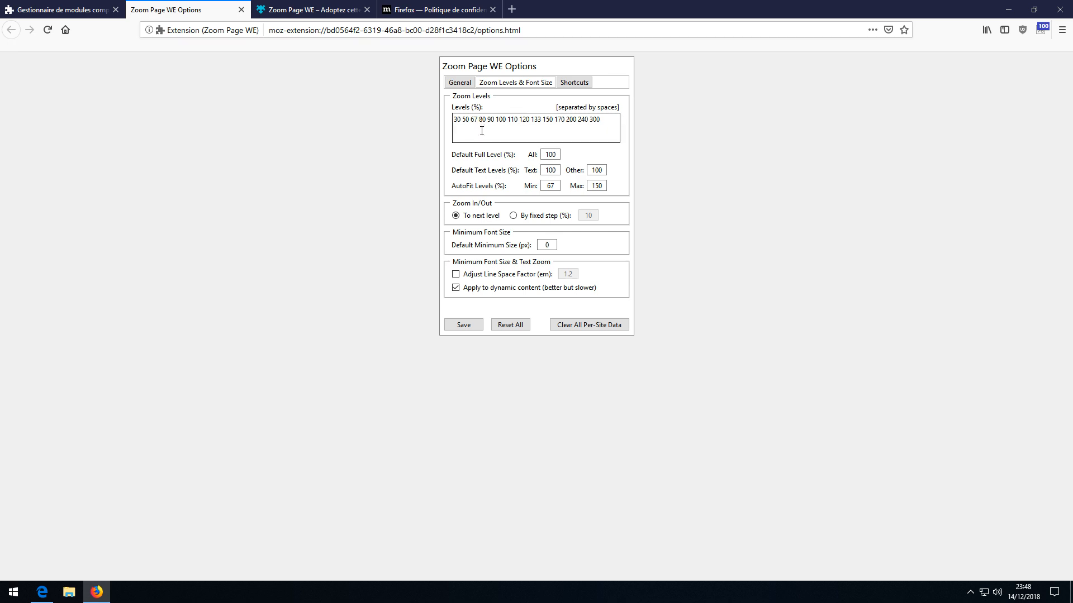
Set the Default Full Level for all sites to 133%, save the Zoom Page WE options and close their page
left_click_drag(541, 155, 581, 155)
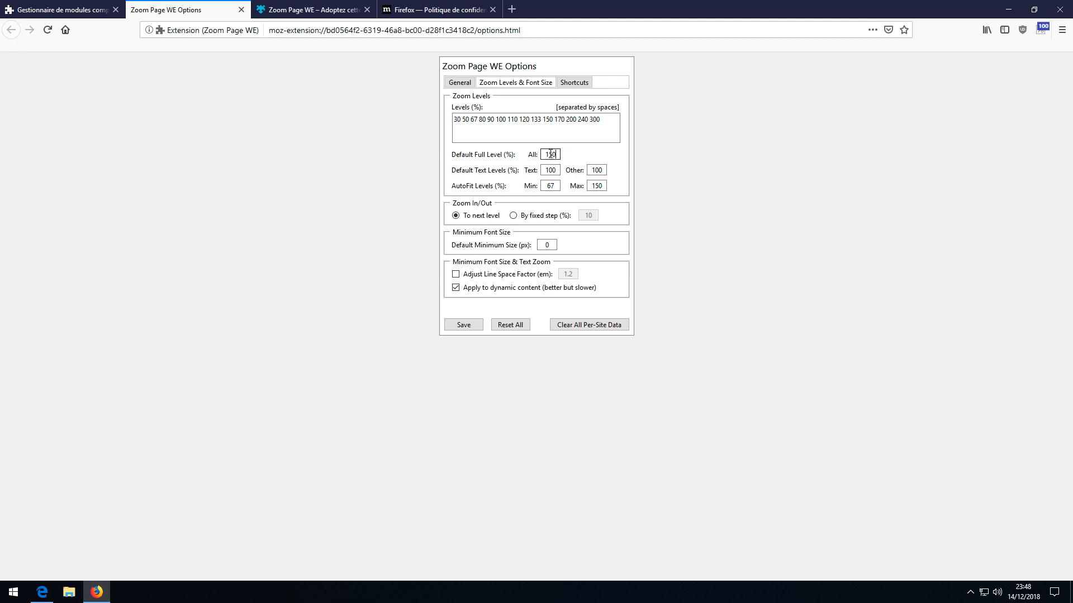
type("33")
left_click(241, 9)
Search the web for Qwant in a new tab, open its official French home page and look it over
left_click(387, 8)
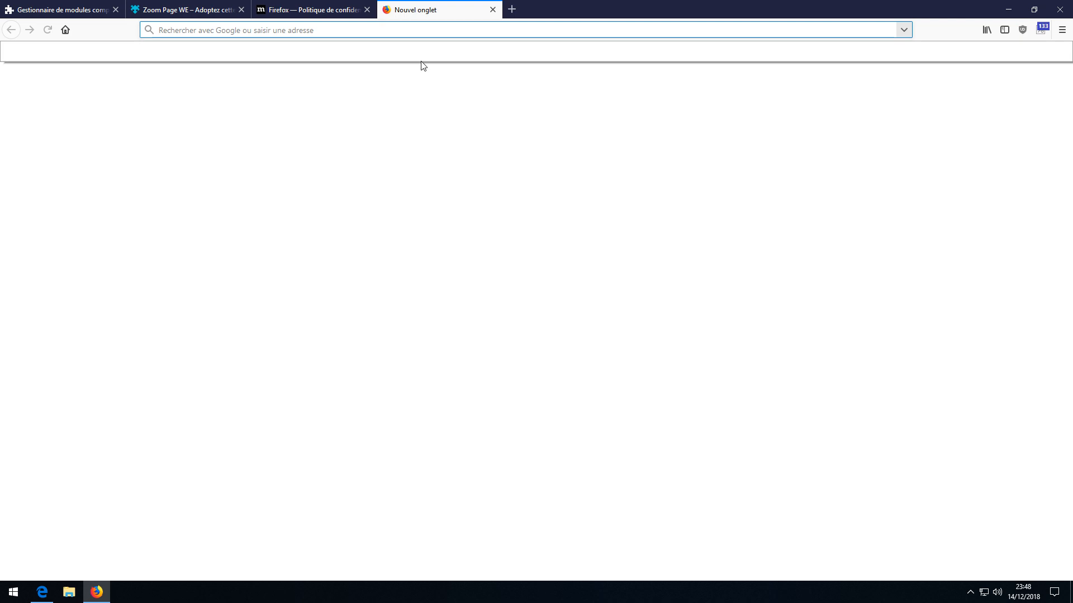
type("sqwant")
key("Return")
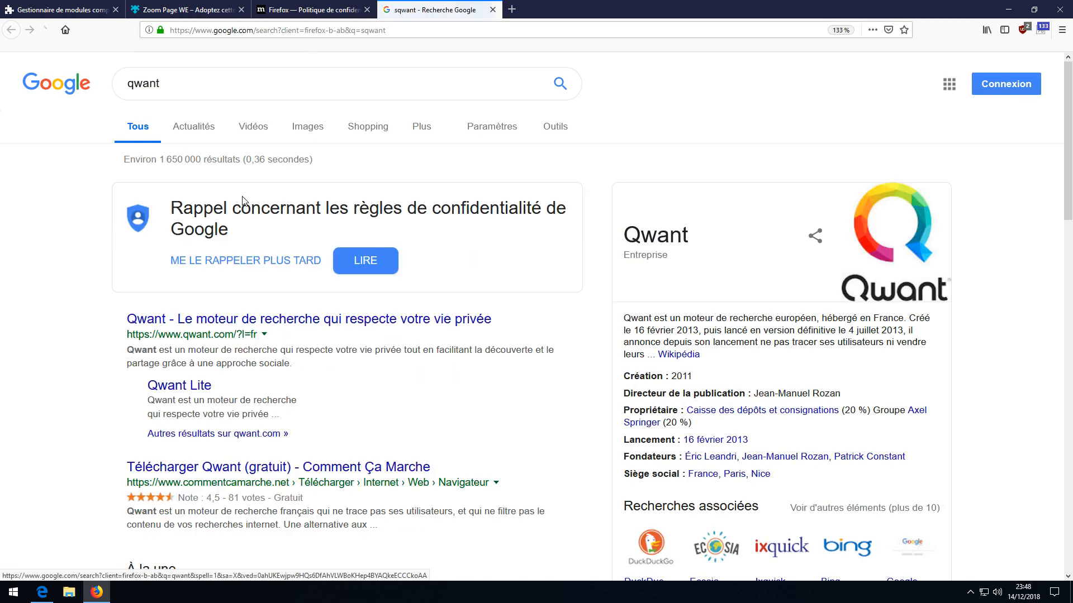
left_click(340, 321)
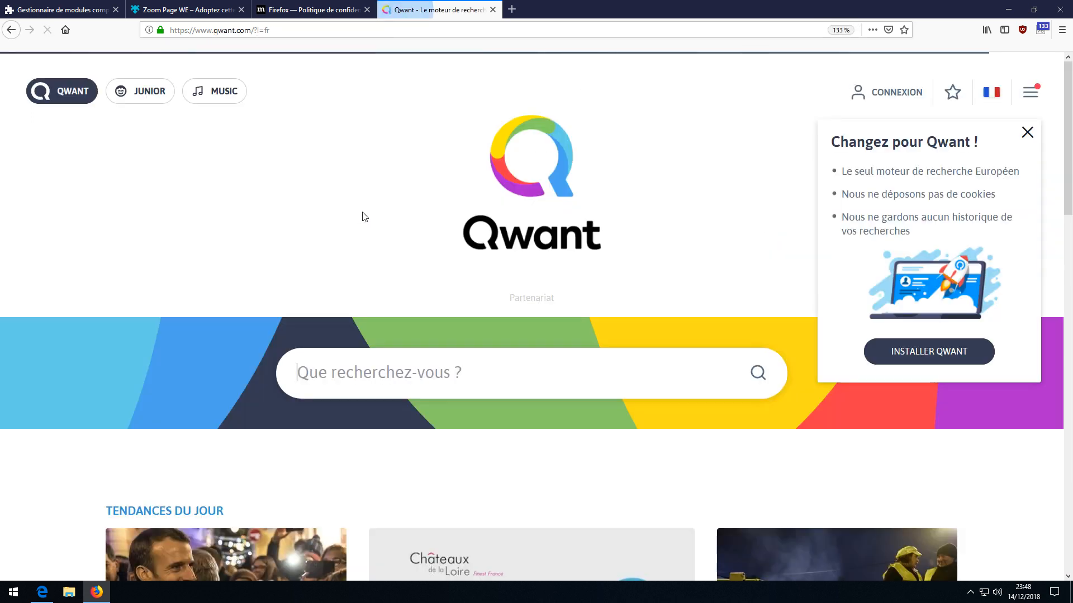
scroll(348, 235, "down", 5)
scroll(610, 253, "down", 3)
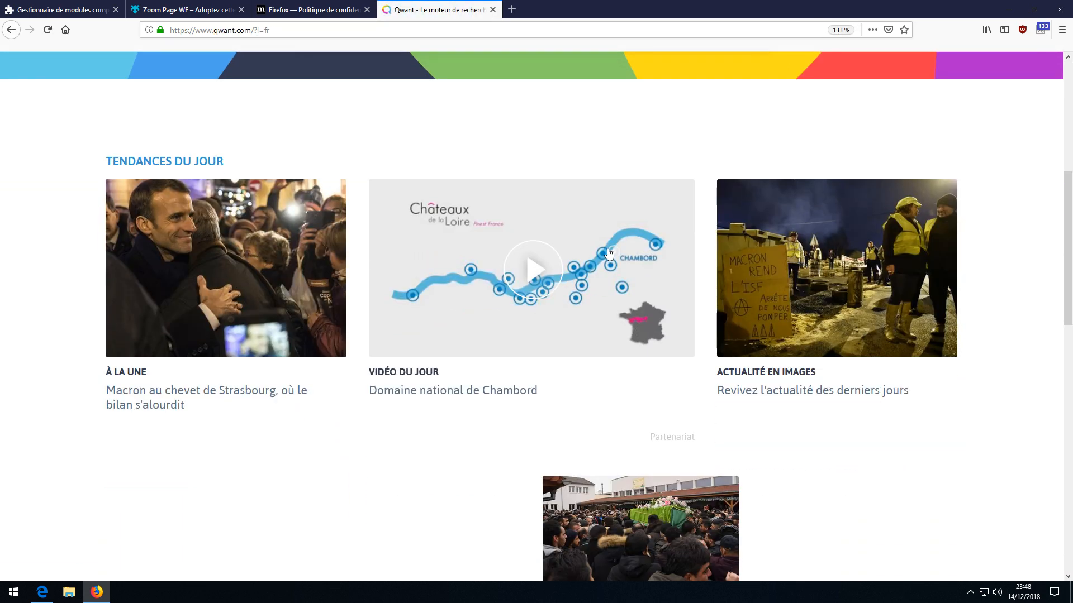
scroll(648, 245, "up", 1)
scroll(648, 245, "up", 3)
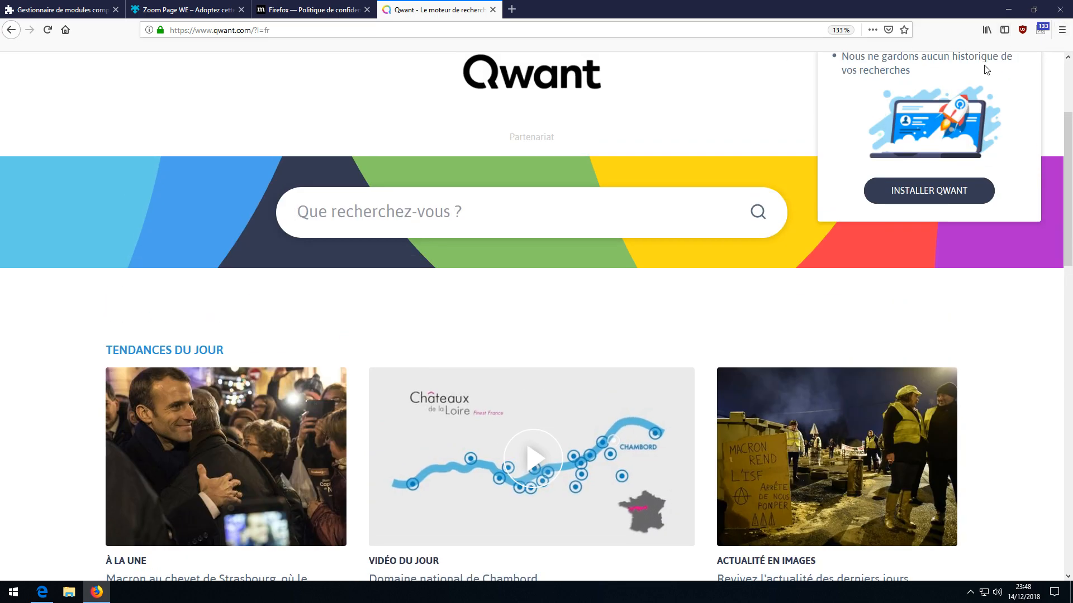
Start customising the browser's toolbar and add the Niveau de zoom controls beside the downloads icon
right_click(954, 36)
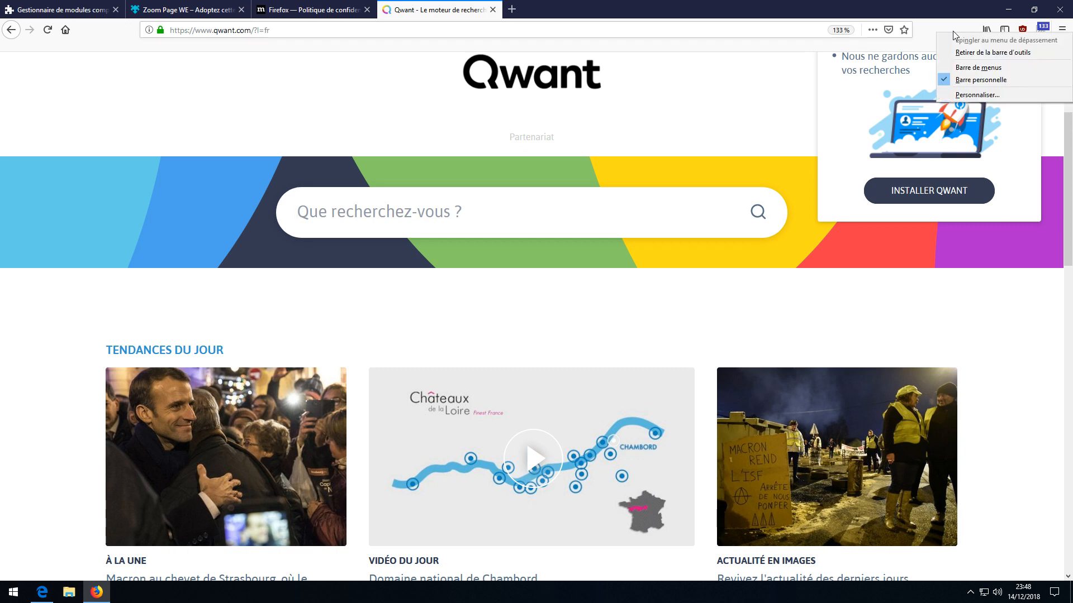
left_click(967, 95)
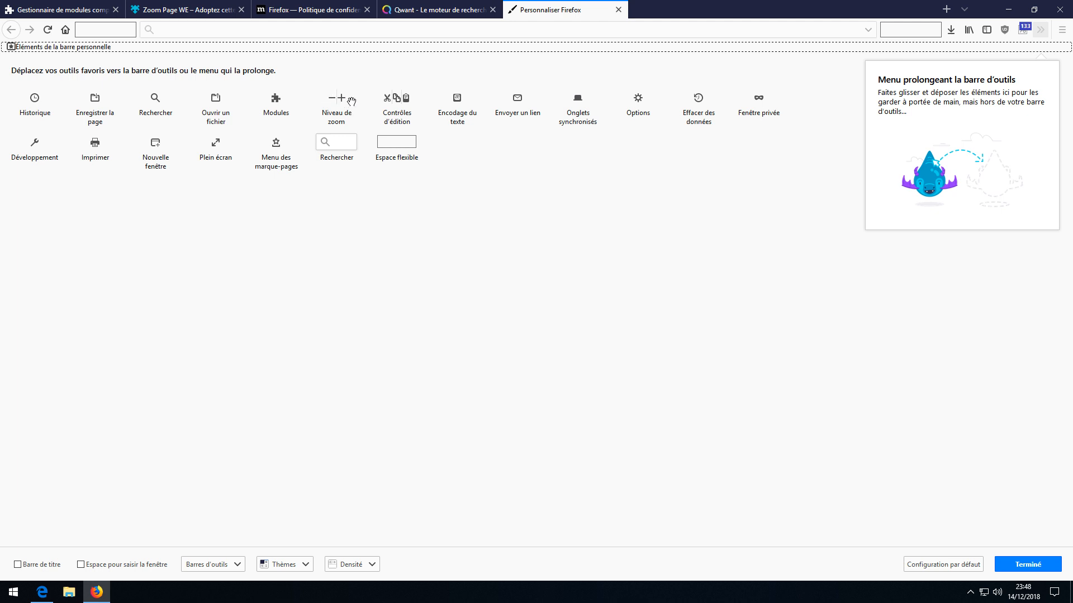
left_click_drag(337, 106, 925, 40)
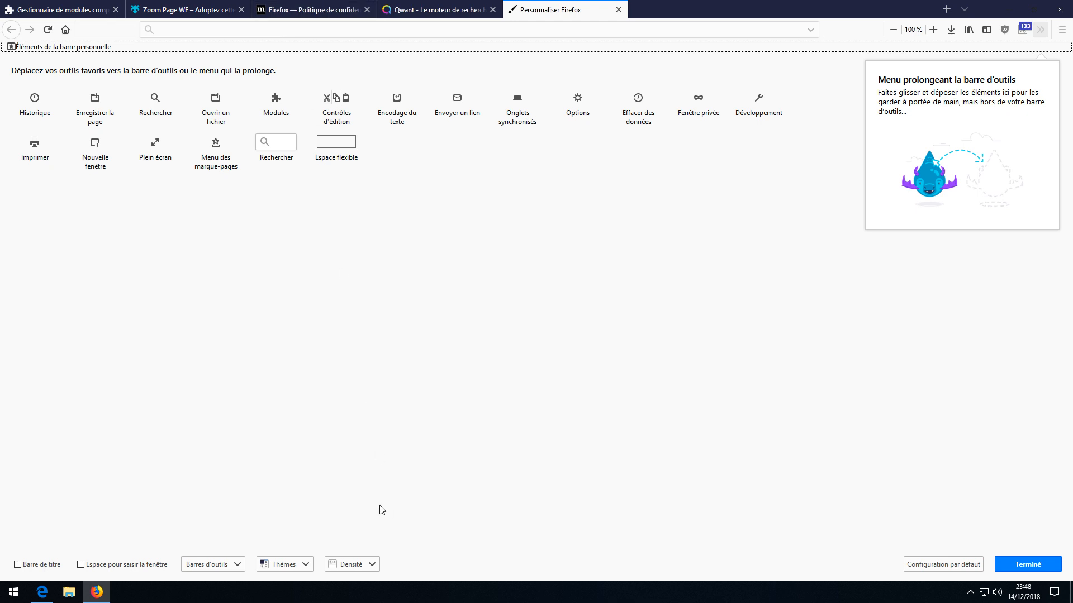
Set the interface density to Compacte, add the Imprimer item before the zoom controls and finish the toolbar customisation
left_click(352, 564)
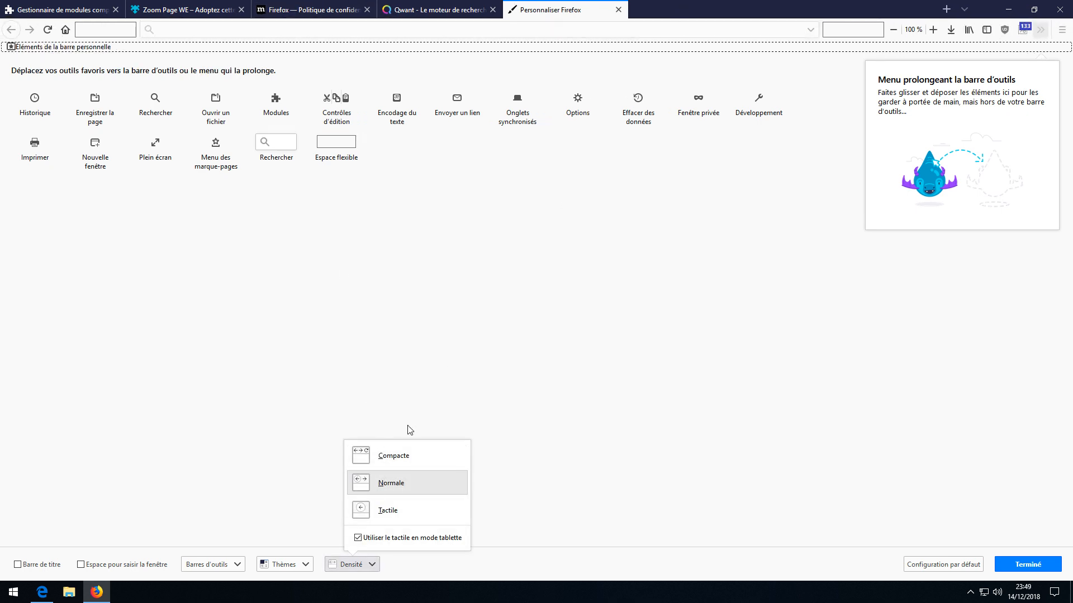
left_click(400, 461)
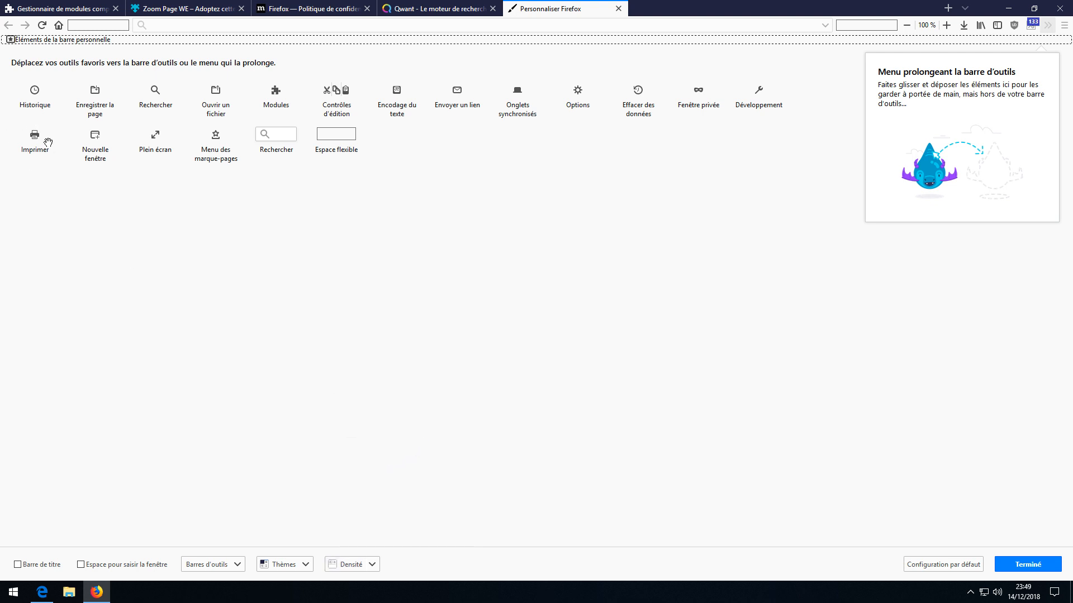
left_click_drag(35, 134, 900, 25)
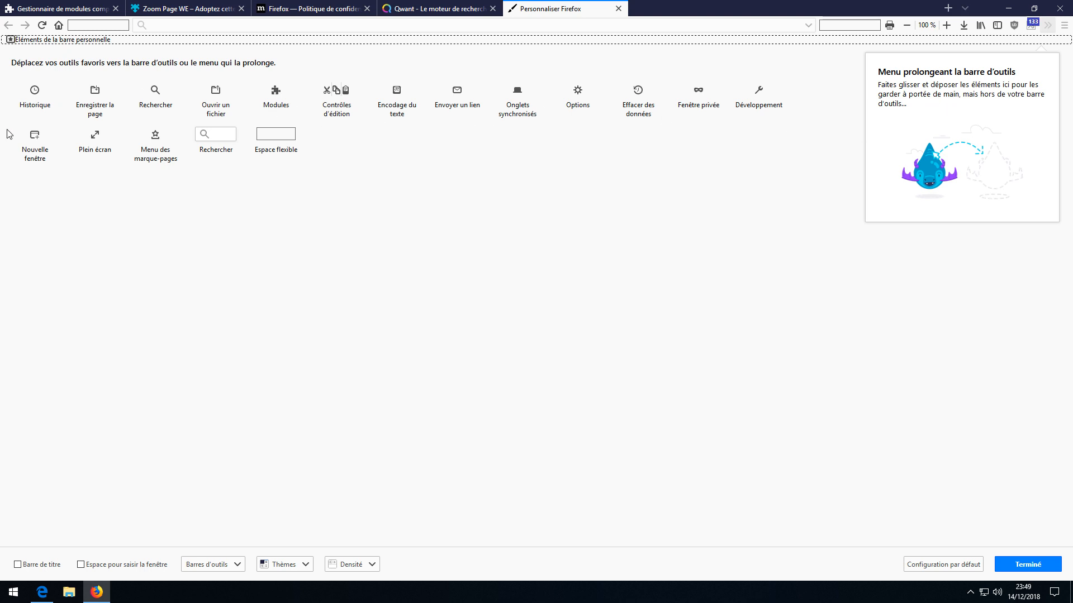
left_click(1029, 564)
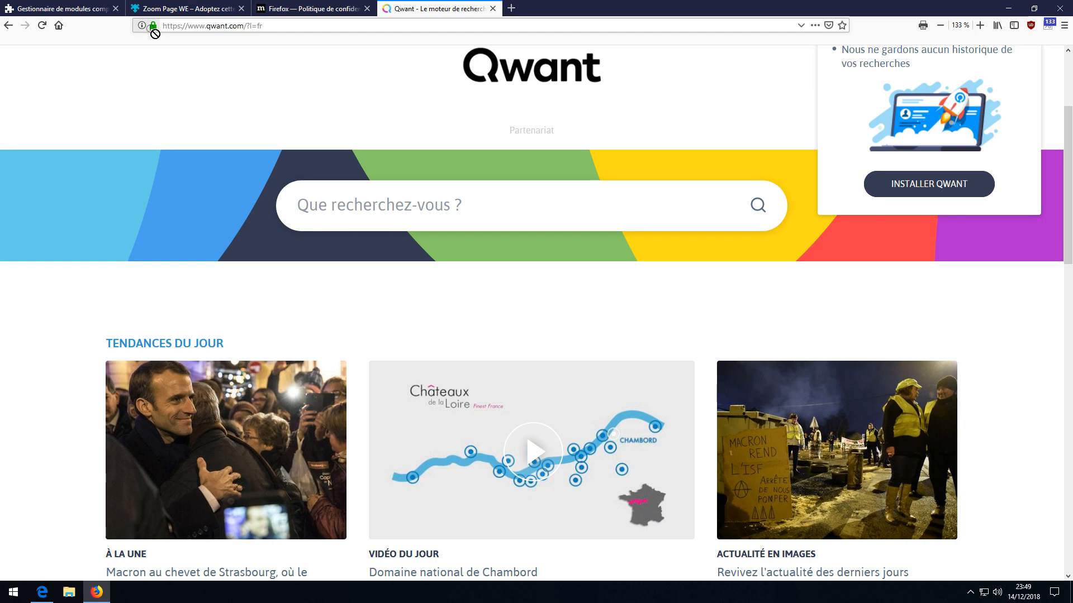
Bookmark the Qwant home page on the personal toolbar, and do the same for the Fip radio site found by searching "fip"
left_click_drag(154, 27, 146, 43)
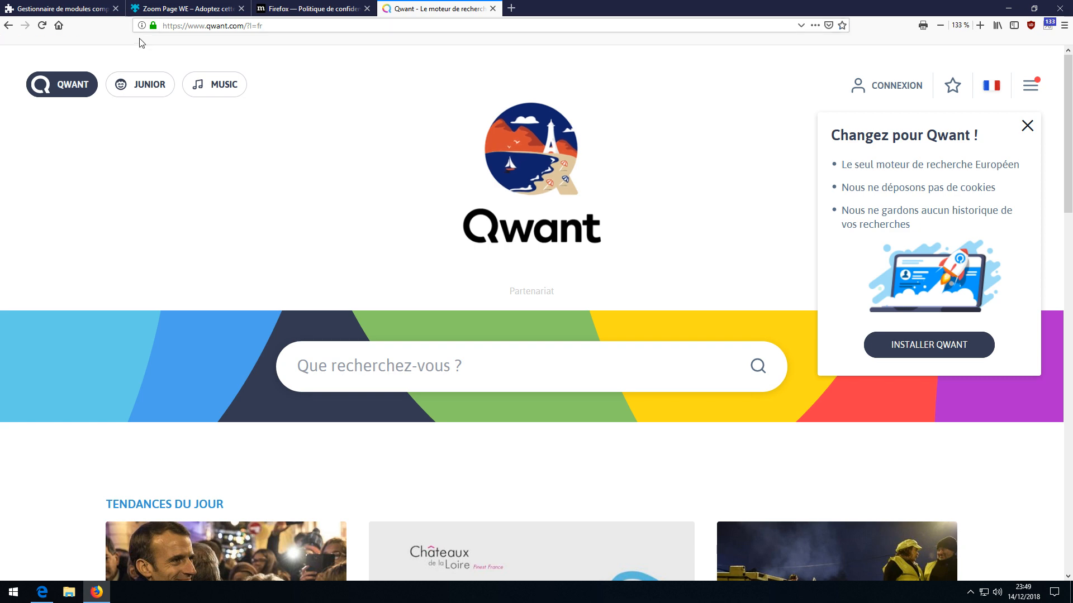
left_click(325, 361)
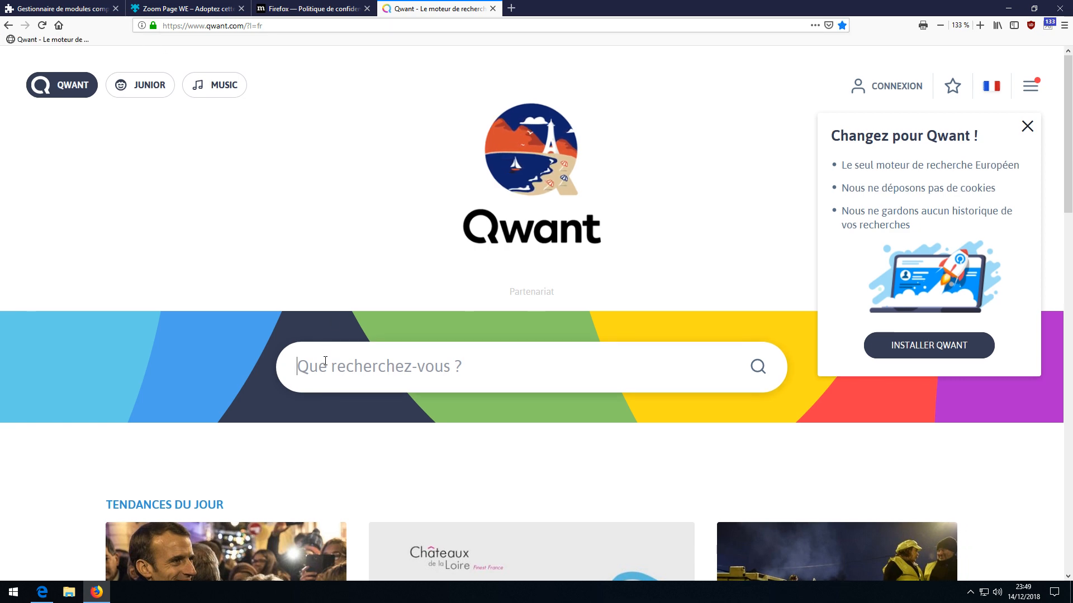
type("fip")
key("Return")
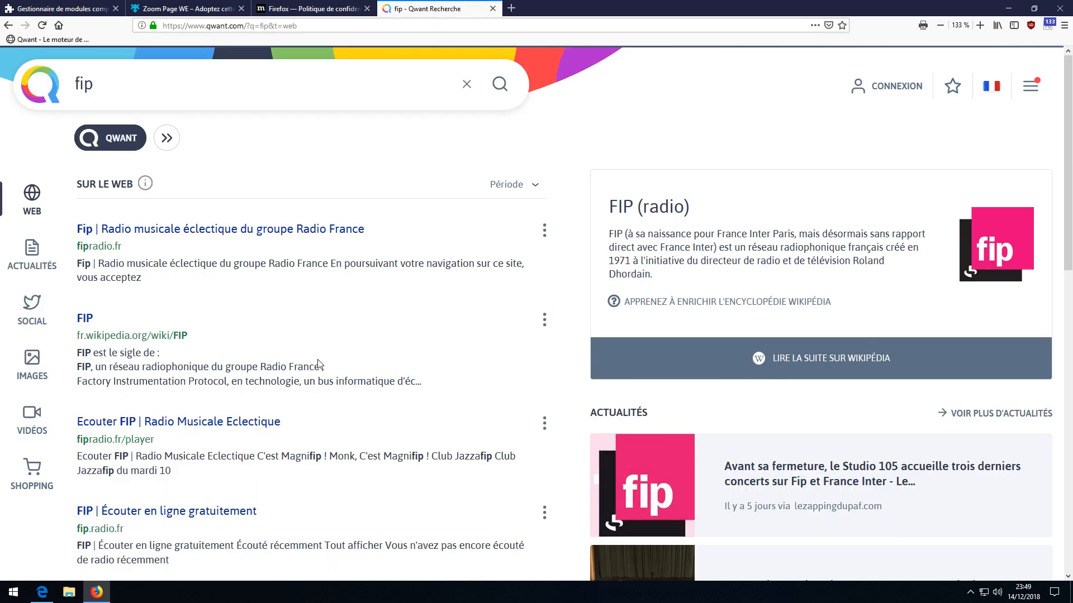
left_click(122, 234)
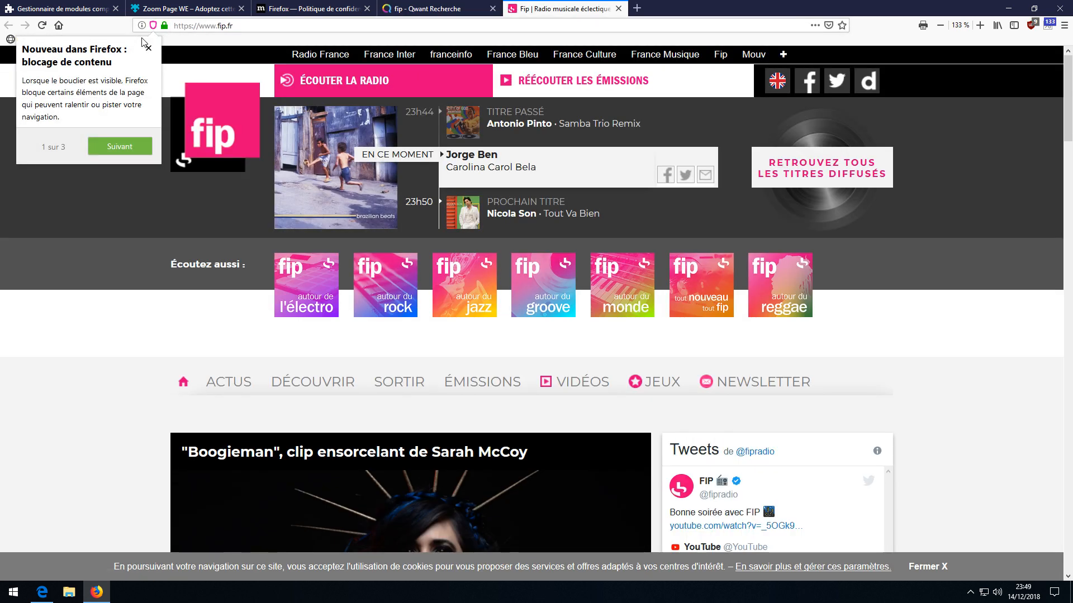
left_click_drag(145, 28, 156, 42)
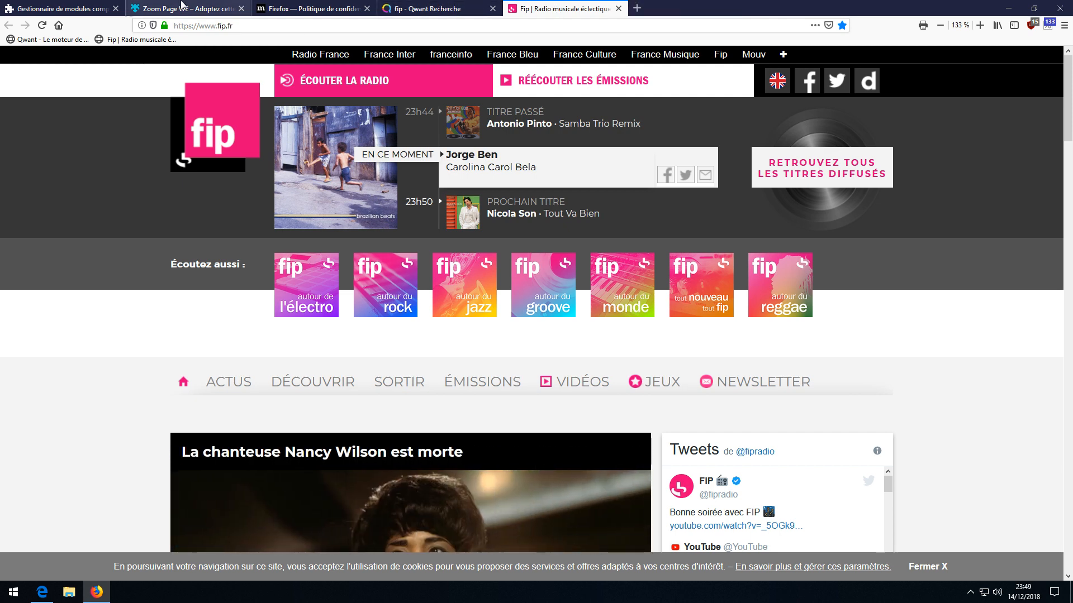
Look through the add-on manager's Thèmes, Catalogue and Plugins sections, and the open Zoom Page WE and Firefox privacy policy pages
left_click(82, 6)
left_click(39, 152)
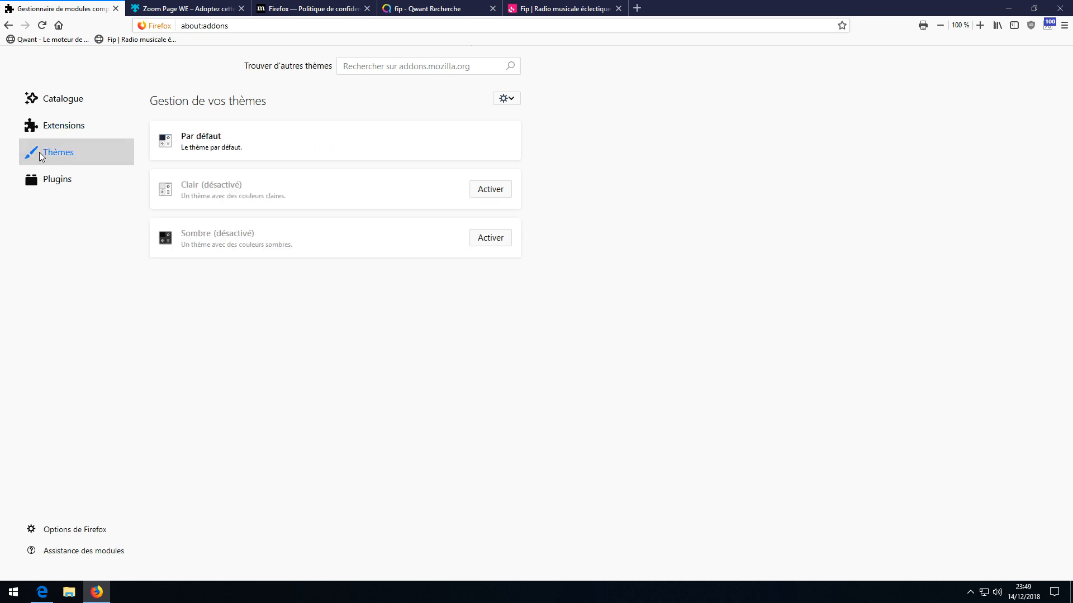
left_click(56, 99)
left_click(44, 186)
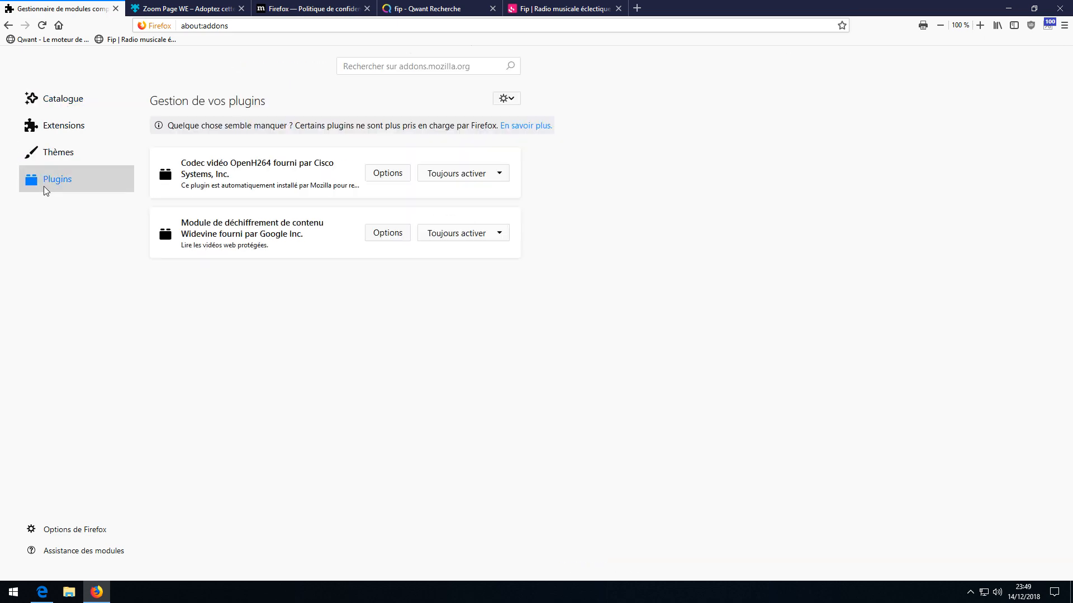
left_click(184, 9)
left_click(298, 5)
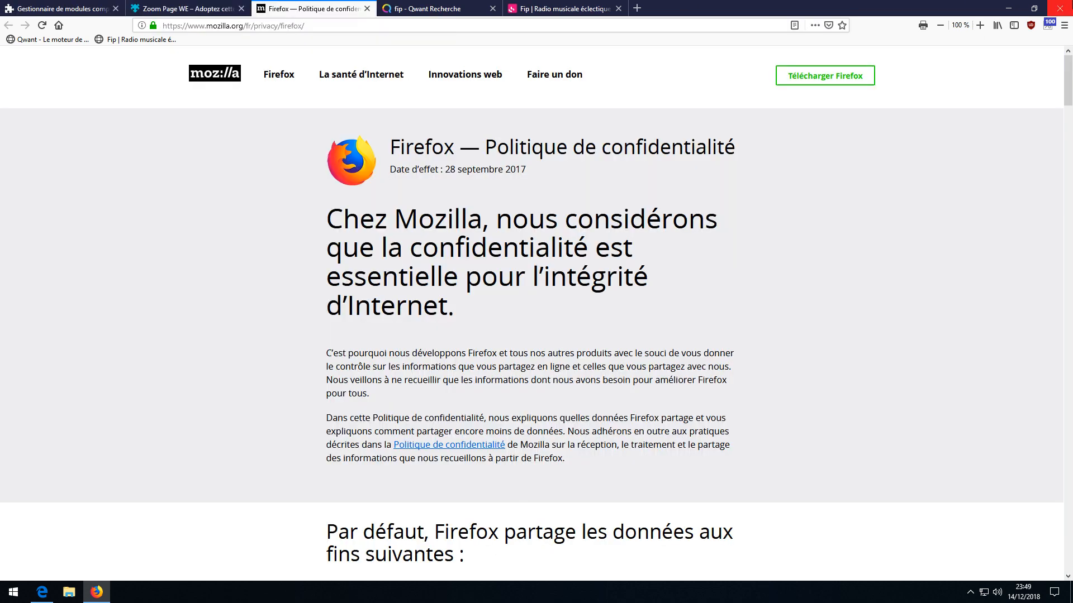
Quit Firefox, closing all its open tabs, and take the Windows 10 virtual machine out of full-screen mode
left_click(1060, 9)
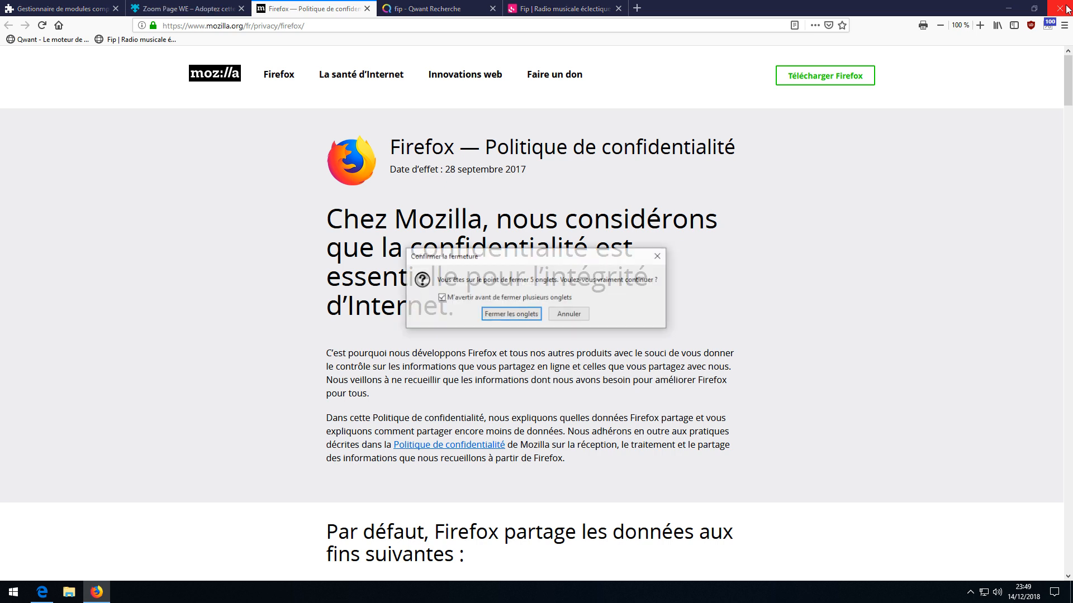
left_click(508, 316)
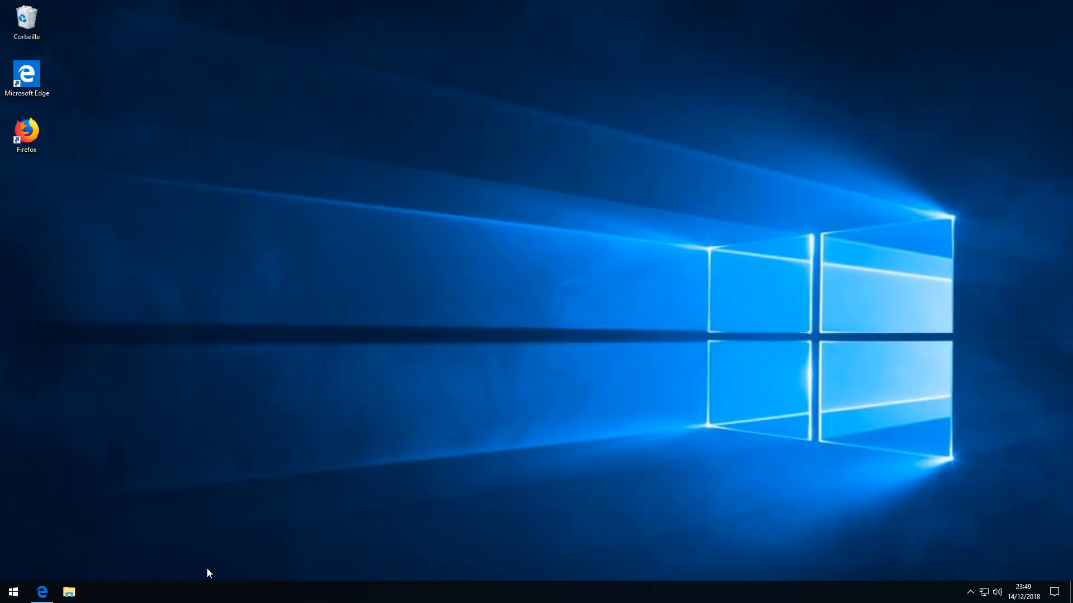
key("ctrl+f")
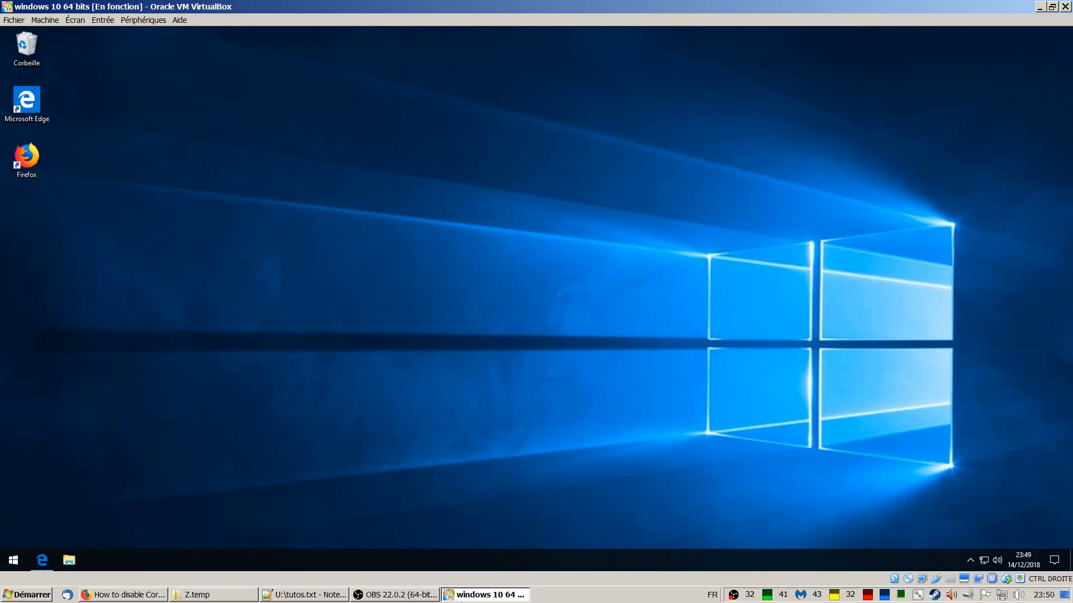